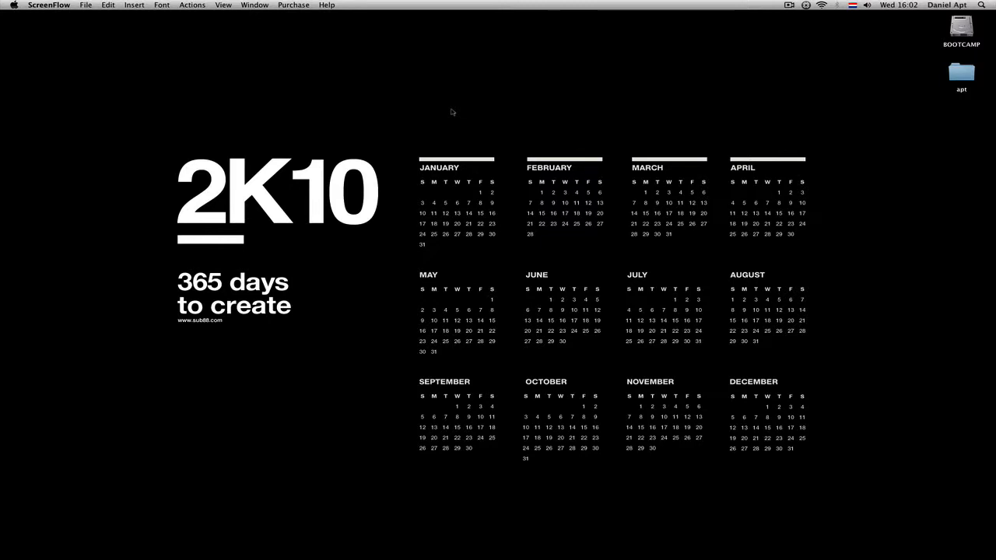
- Create a desktop folder named 'project' and open it
{"action": "right_click", "coordinate": [325, 75]}
{"action": "left_click", "coordinate": [330, 79]}
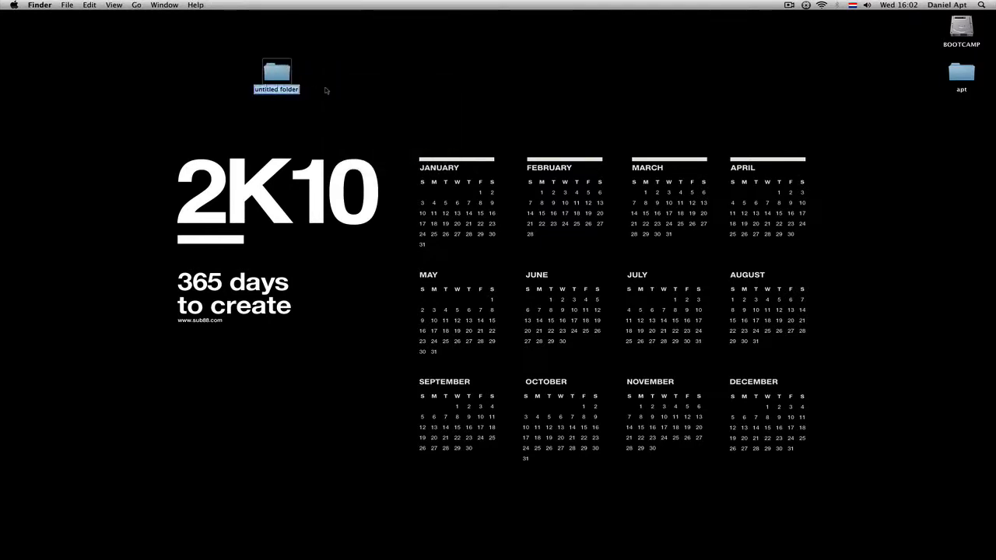
{"action": "type", "text": "project"}
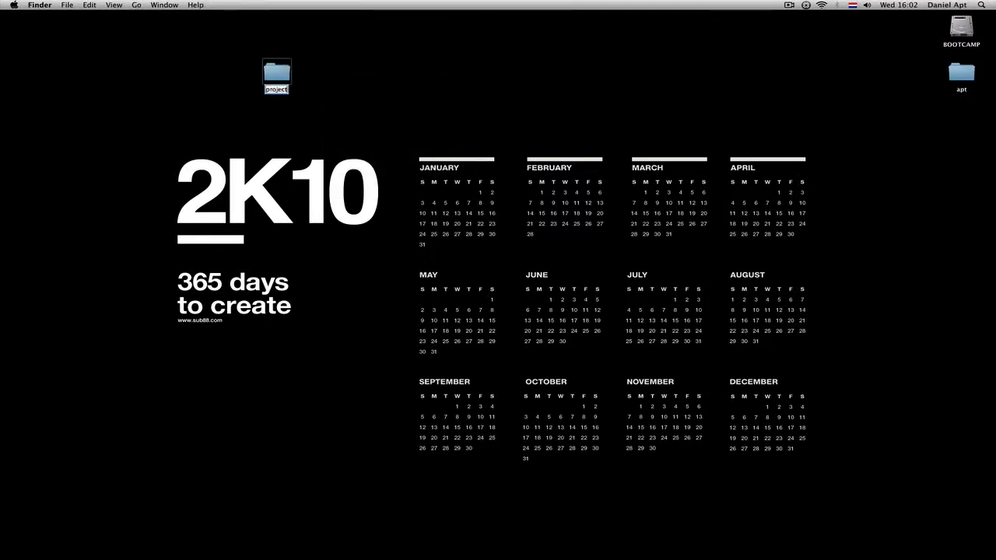
{"action": "key", "text": "Return"}
{"action": "double_click", "coordinate": [284, 75]}
- Create three subfolders inside project named flash, code and output
{"action": "right_click", "coordinate": [447, 132]}
{"action": "left_click", "coordinate": [459, 136]}
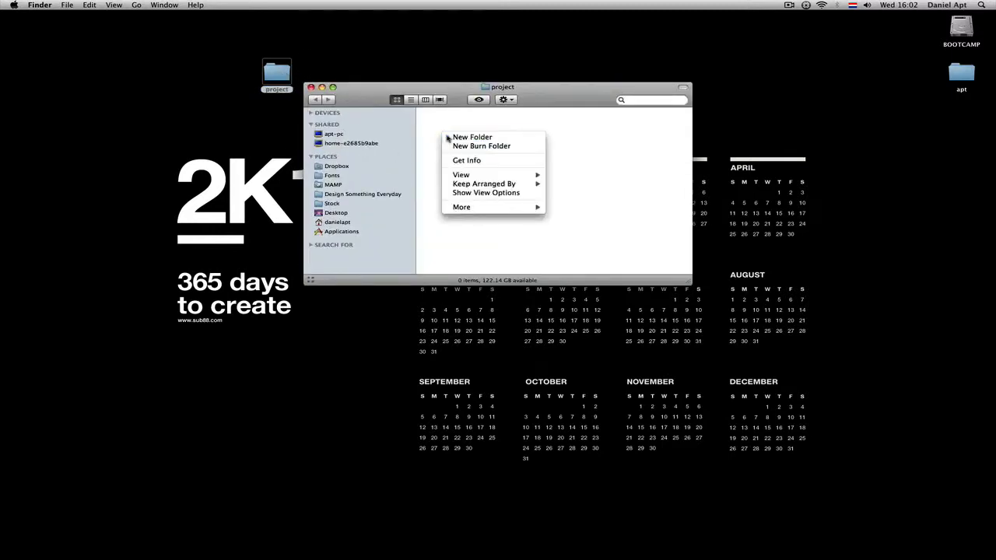
{"action": "type", "text": "flash"}
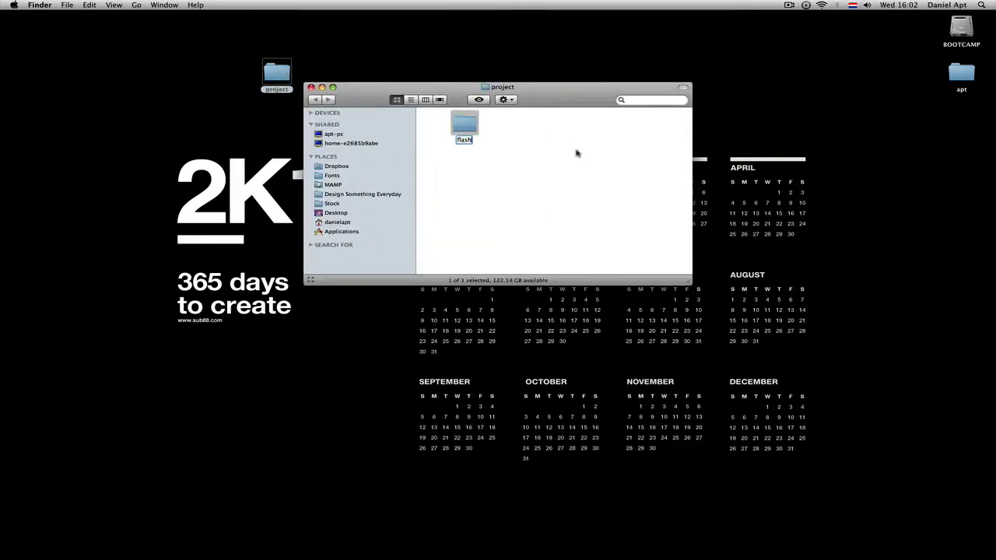
{"action": "right_click", "coordinate": [510, 126]}
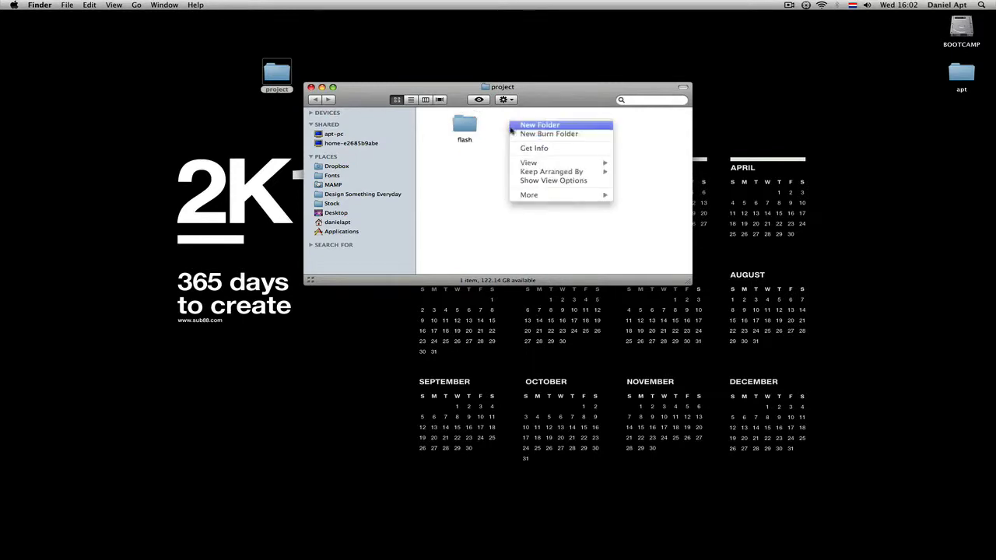
{"action": "left_click", "coordinate": [512, 126]}
{"action": "type", "text": "code"}
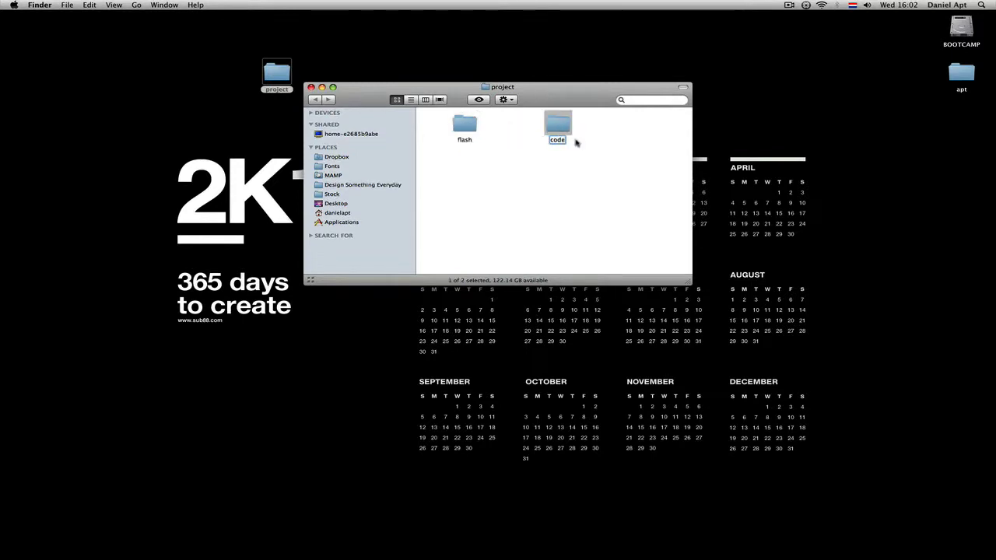
{"action": "right_click", "coordinate": [600, 125]}
{"action": "left_click", "coordinate": [601, 128]}
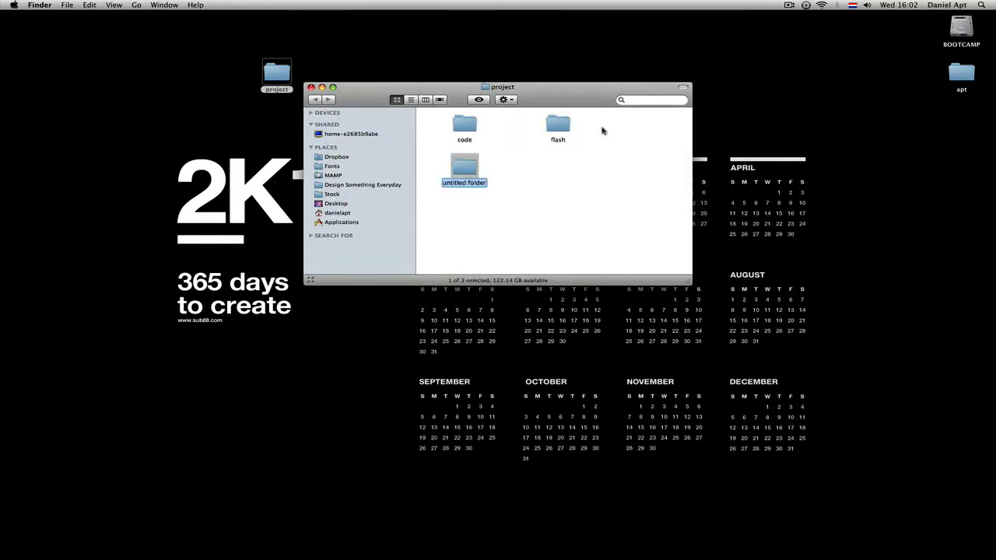
{"action": "type", "text": "dutput"}
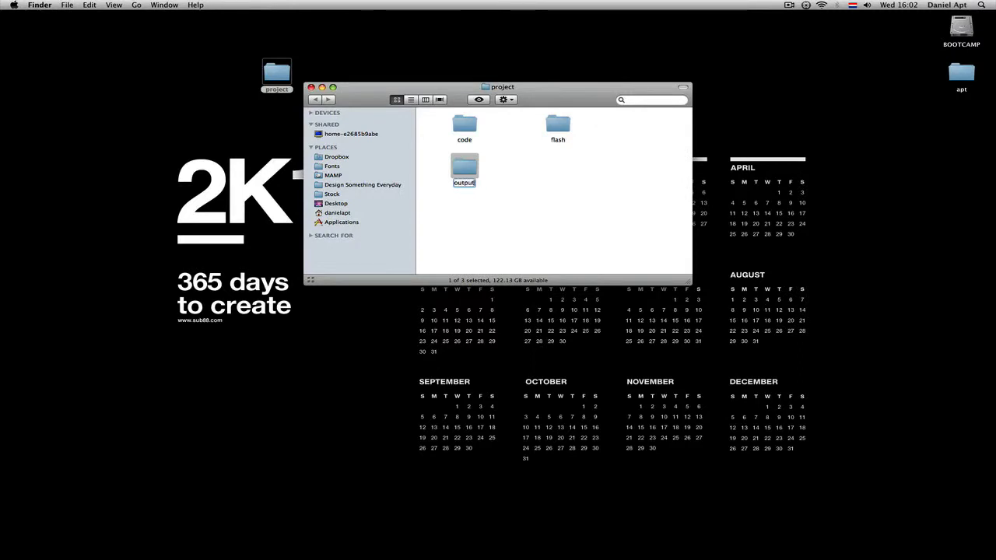
{"action": "left_click", "coordinate": [488, 225]}
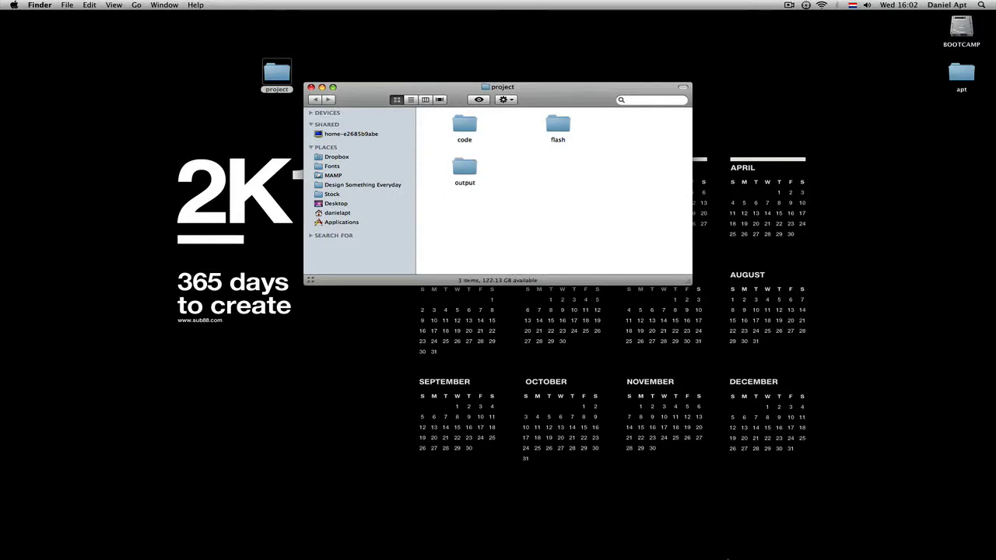
- Launch Adobe Flash CS4 and create a new Flash File (ActionScript 3.0)
{"action": "mouse_move", "coordinate": [730, 554]}
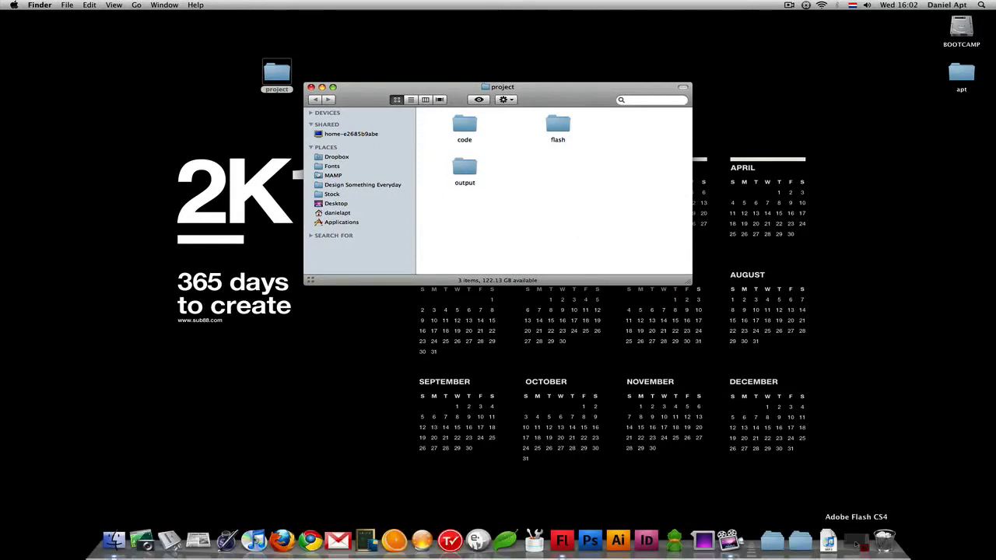
{"action": "left_click", "coordinate": [856, 541]}
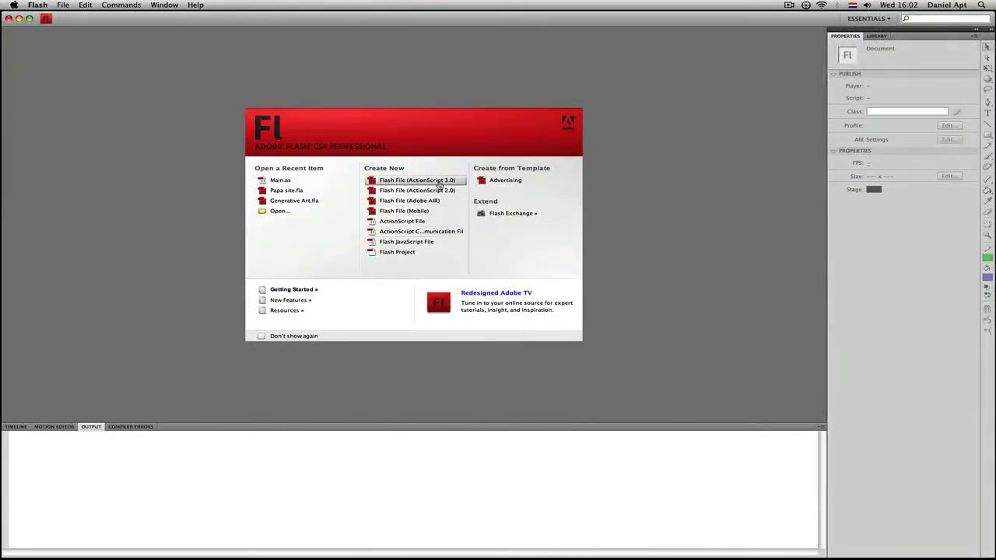
{"action": "left_click", "coordinate": [440, 182]}
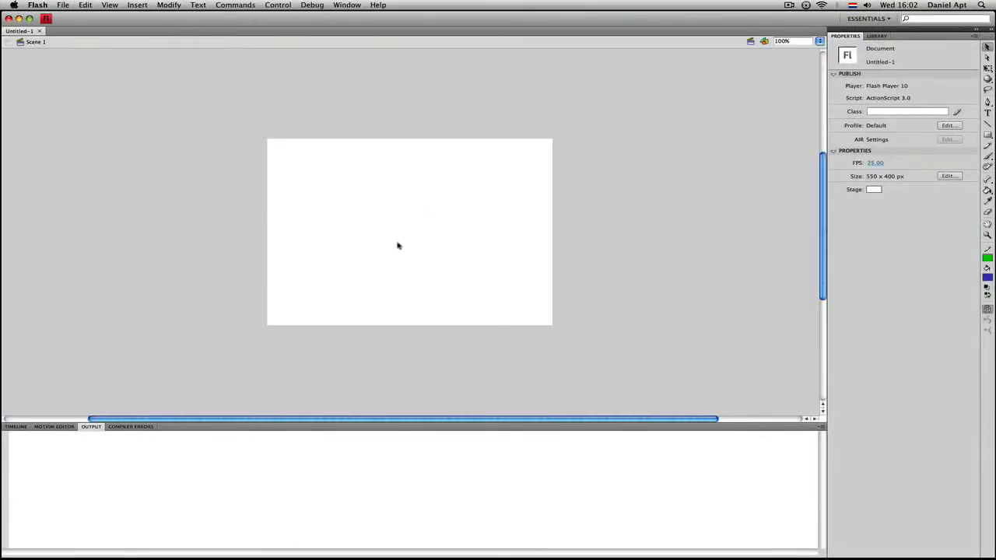
- Paint a smiley face with two eyes and a smile using the Brush tool
{"action": "key", "text": "b"}
{"action": "left_click_drag", "start_coordinate": [391, 180], "coordinate": [395, 216]}
{"action": "left_click_drag", "start_coordinate": [433, 176], "coordinate": [435, 227]}
{"action": "mouse_move", "coordinate": [352, 242]}
{"action": "left_mouse_down"}
{"action": "mouse_move", "coordinate": [421, 289]}
{"action": "mouse_move", "coordinate": [488, 269]}
{"action": "left_mouse_up"}
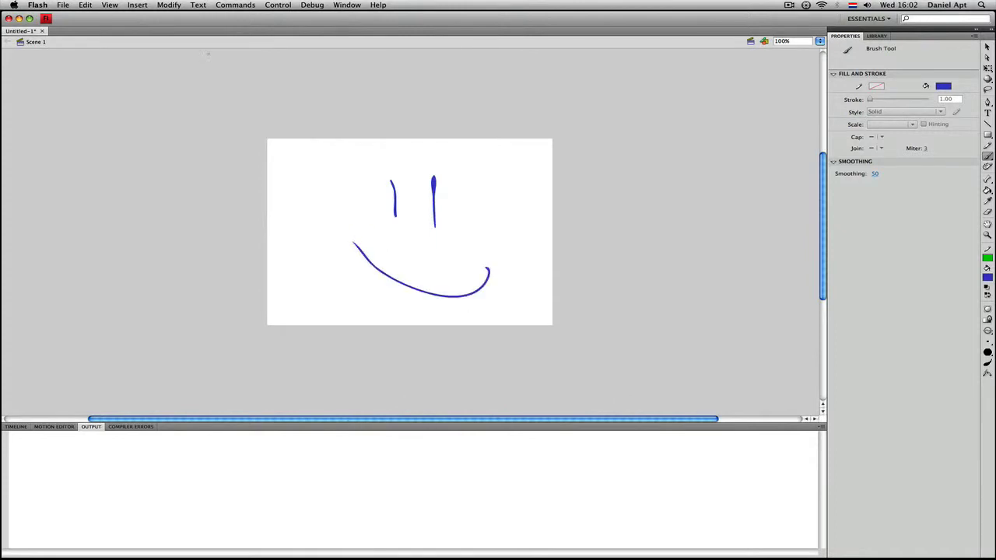
{"action": "left_click", "coordinate": [62, 5]}
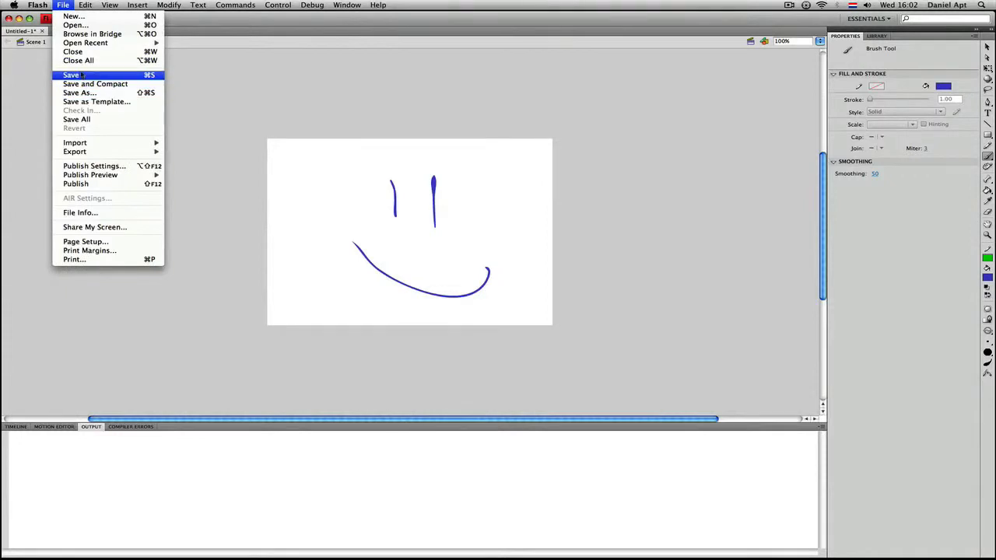
- Save the document as project.fla in Desktop > project > flash
{"action": "left_click", "coordinate": [83, 74]}
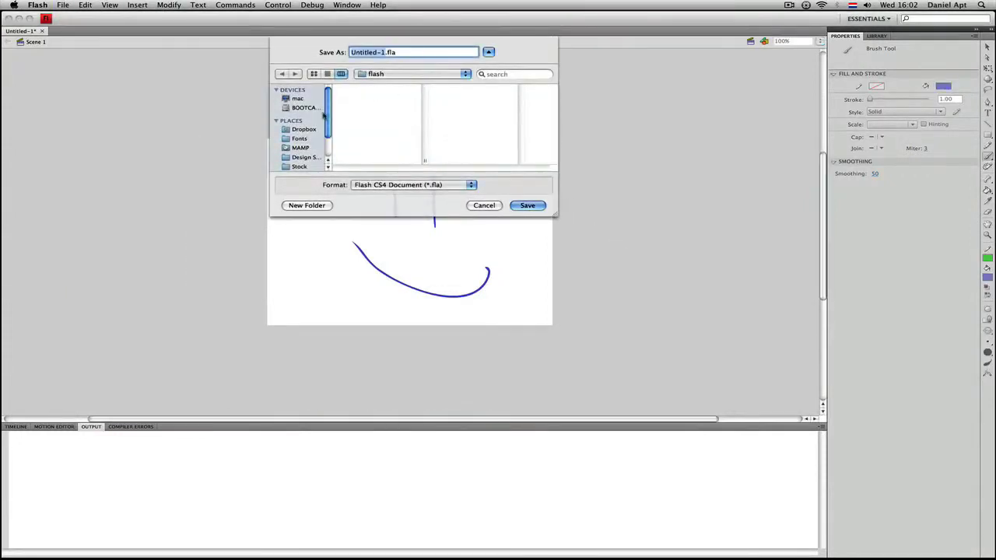
{"action": "scroll", "coordinate": [308, 140], "scroll_direction": "down", "scroll_amount": 2}
{"action": "left_click", "coordinate": [307, 148]}
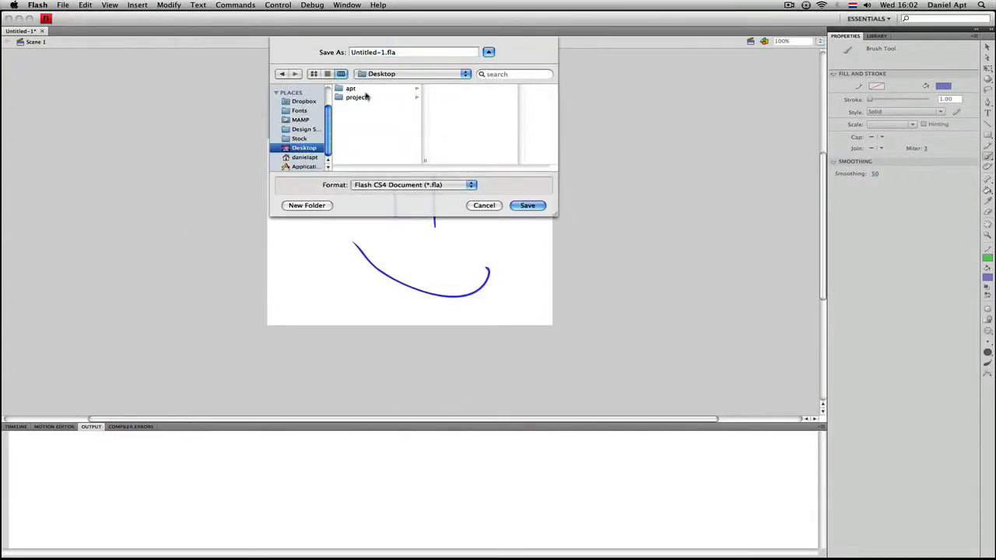
{"action": "left_click", "coordinate": [390, 97]}
{"action": "left_click", "coordinate": [448, 97]}
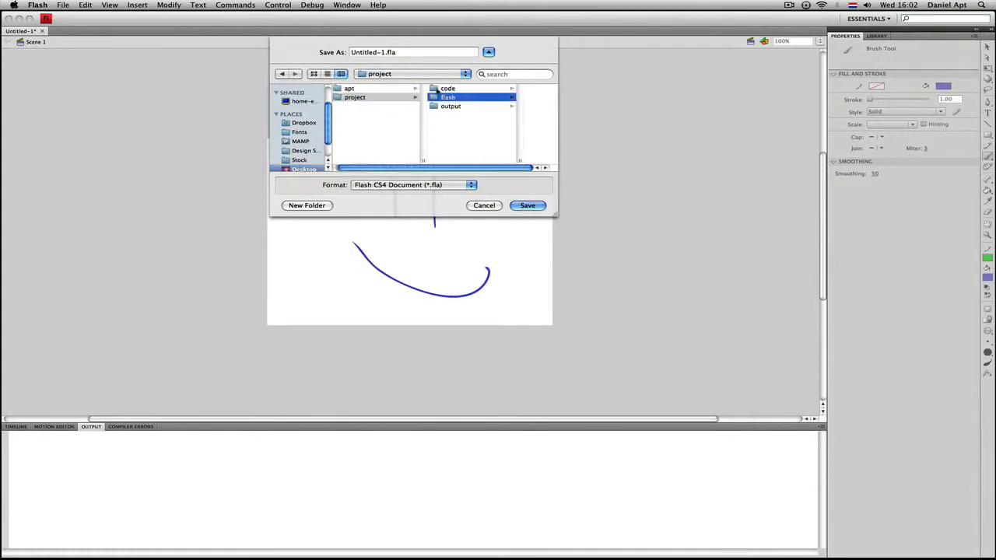
{"action": "left_click", "coordinate": [382, 52]}
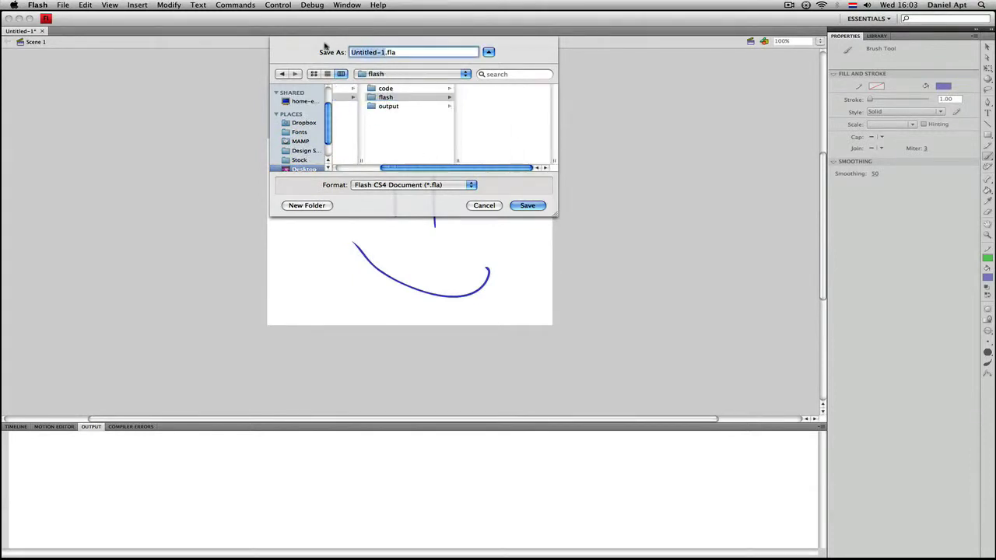
{"action": "type", "text": "project"}
{"action": "key", "text": "Return"}
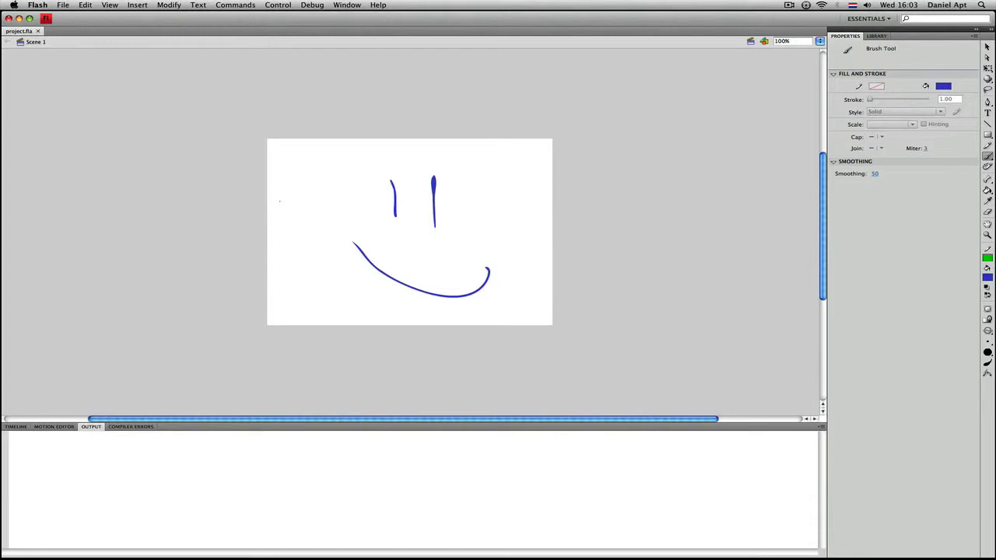
- Move the project folder window into Flash's space, hide it, and open Publish Settings
{"action": "key", "text": "F8"}
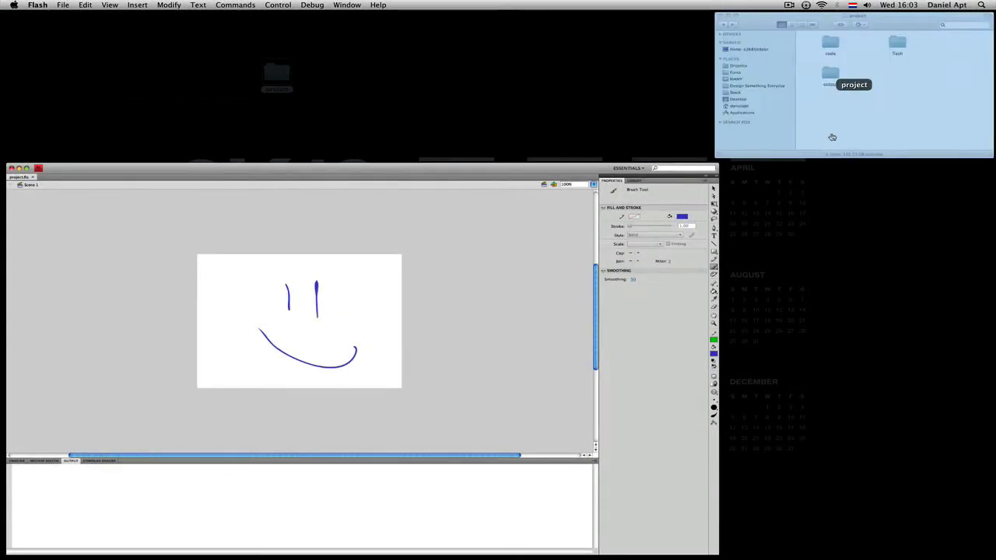
{"action": "left_click_drag", "start_coordinate": [832, 137], "coordinate": [459, 168]}
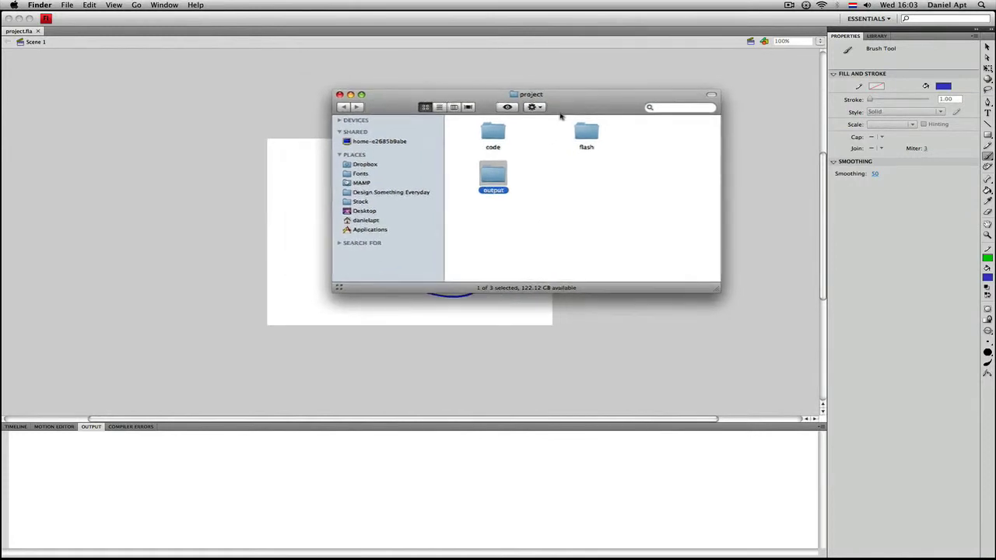
{"action": "left_click", "coordinate": [230, 210]}
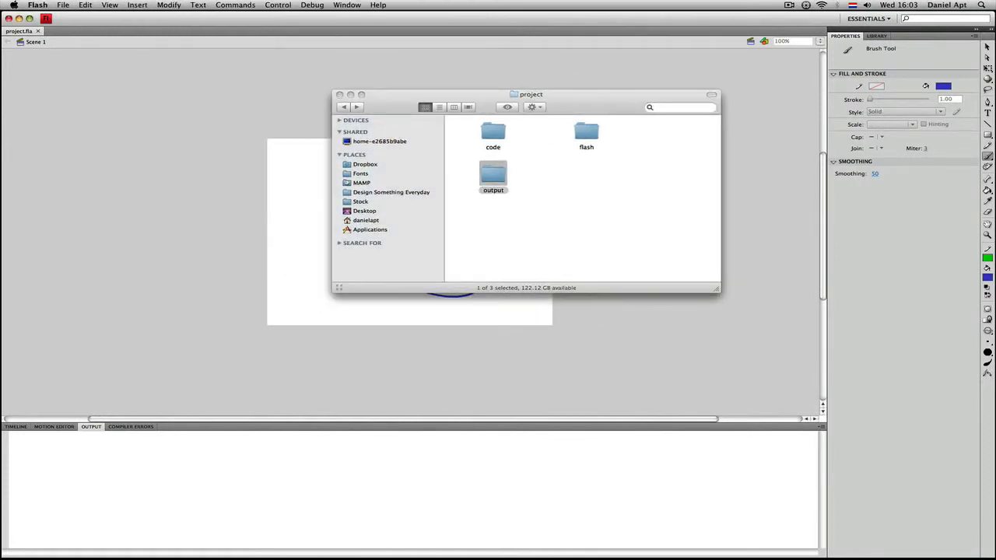
{"action": "key", "text": "F9"}
{"action": "left_click", "coordinate": [95, 18]}
{"action": "left_click", "coordinate": [63, 6]}
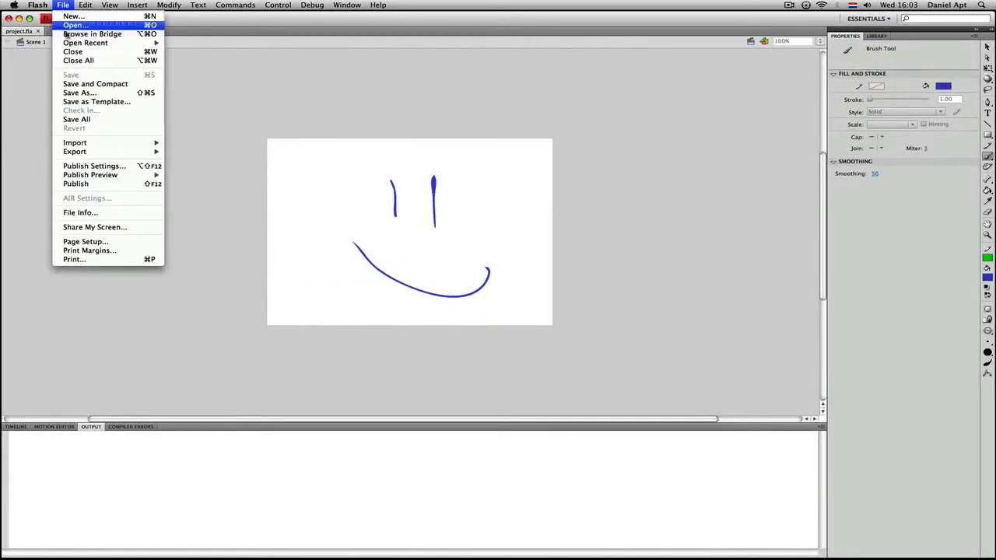
{"action": "left_click", "coordinate": [103, 166]}
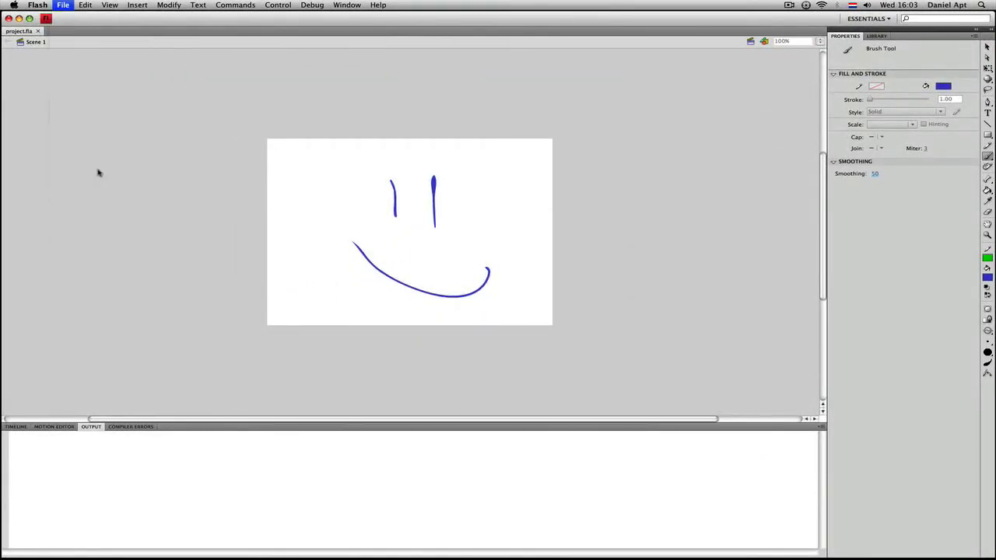
- Prefix the SWF and HTML publish file names with ../output/ and confirm the settings
{"action": "left_click", "coordinate": [521, 168]}
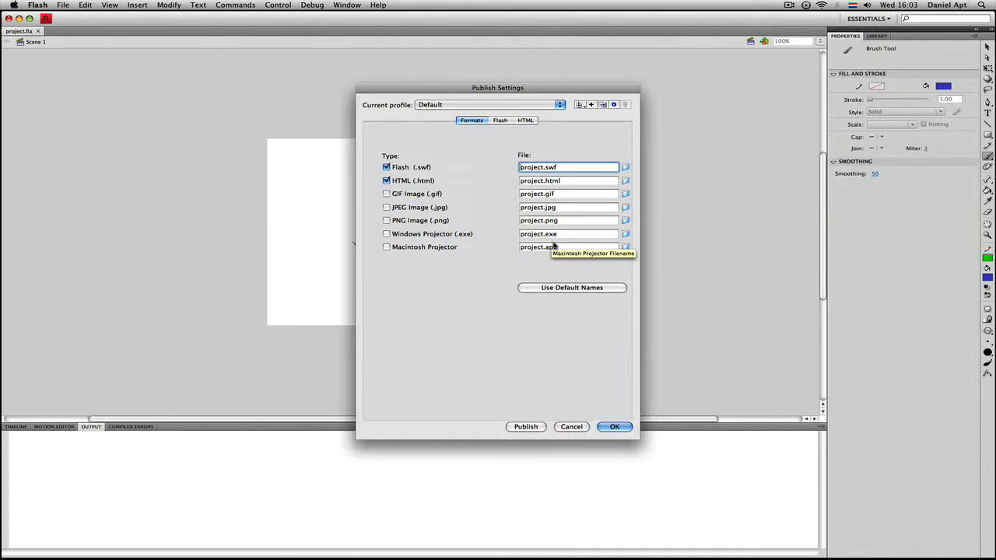
{"action": "type", "text": "."}
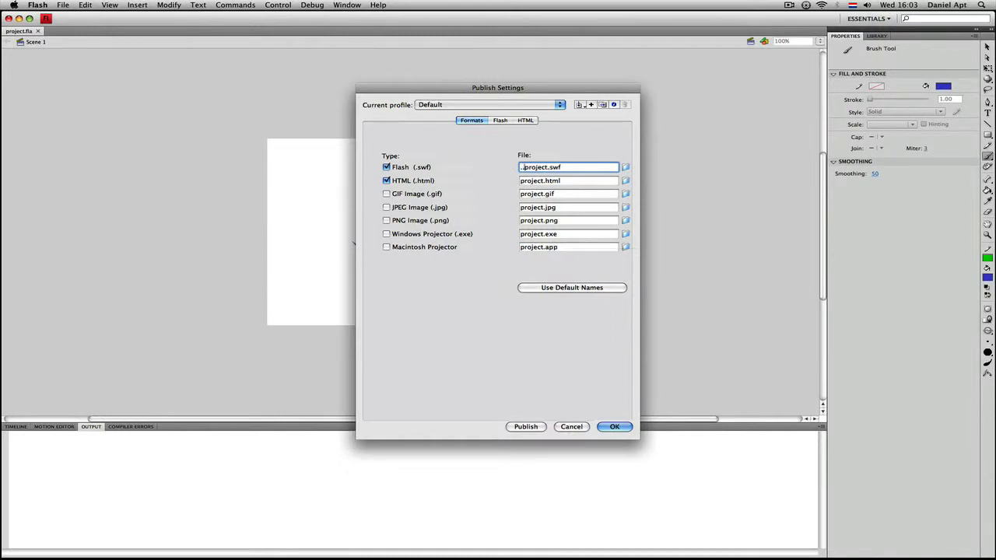
{"action": "type", "text": "./output/"}
{"action": "key", "text": "Tab"}
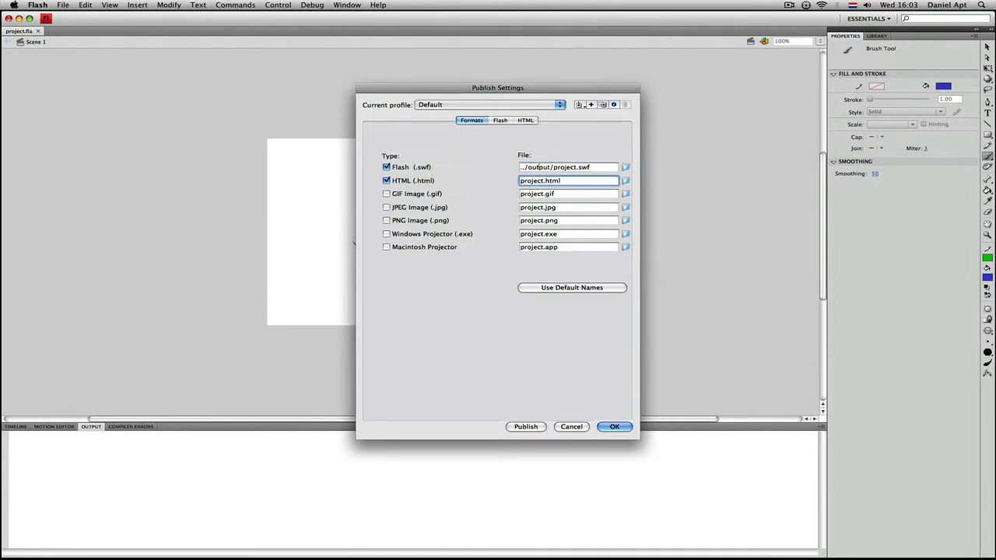
{"action": "key", "text": "Left"}
{"action": "type", "text": "../output/"}
{"action": "left_click", "coordinate": [613, 425]}
- Publish the movie and open the output folder to check project.swf and project.html
{"action": "left_click", "coordinate": [62, 5]}
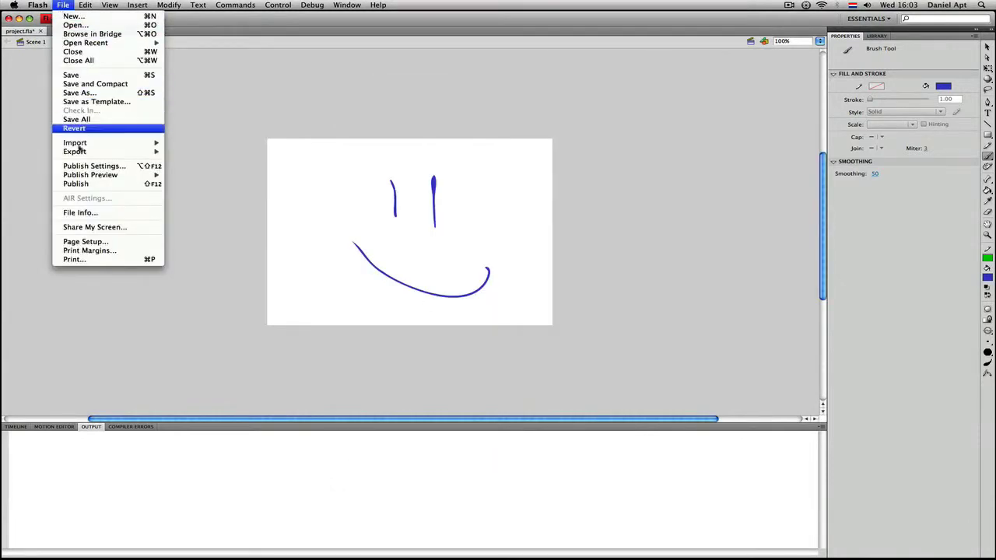
{"action": "left_click", "coordinate": [81, 187]}
{"action": "key", "text": "F9"}
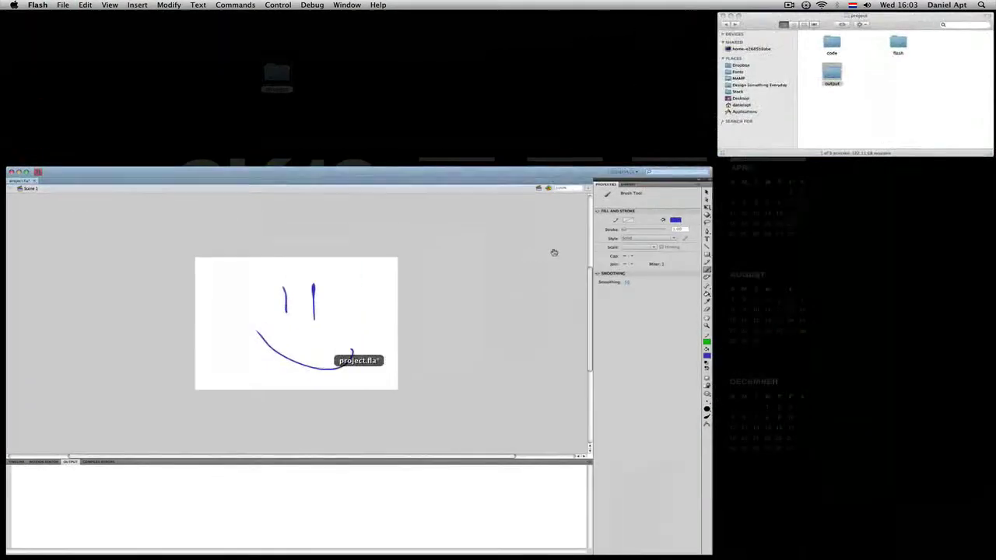
{"action": "left_click", "coordinate": [832, 140]}
{"action": "double_click", "coordinate": [490, 178]}
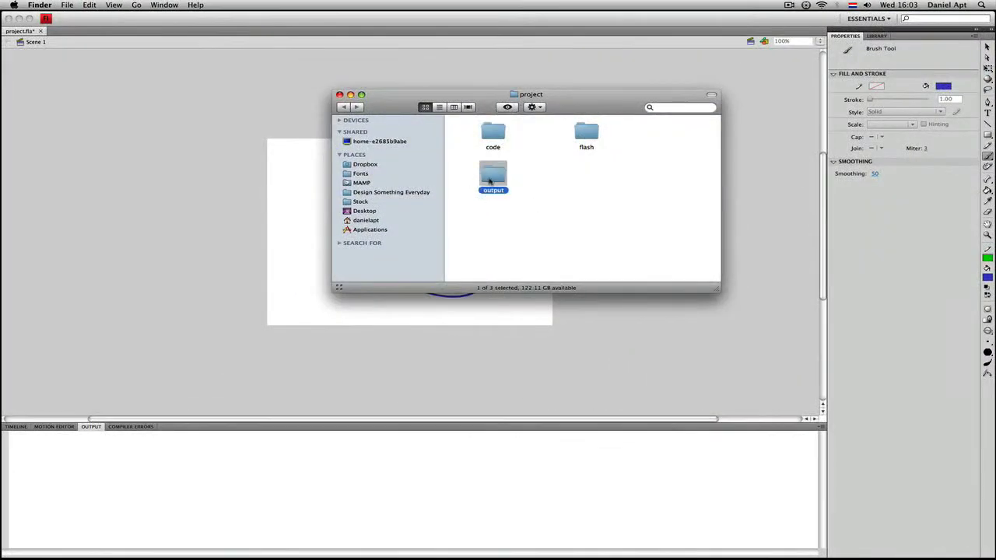
- Return the Finder window to the project folder and bring Flash back in front
{"action": "left_click", "coordinate": [344, 109]}
{"action": "left_click", "coordinate": [582, 134]}
{"action": "double_click", "coordinate": [582, 134]}
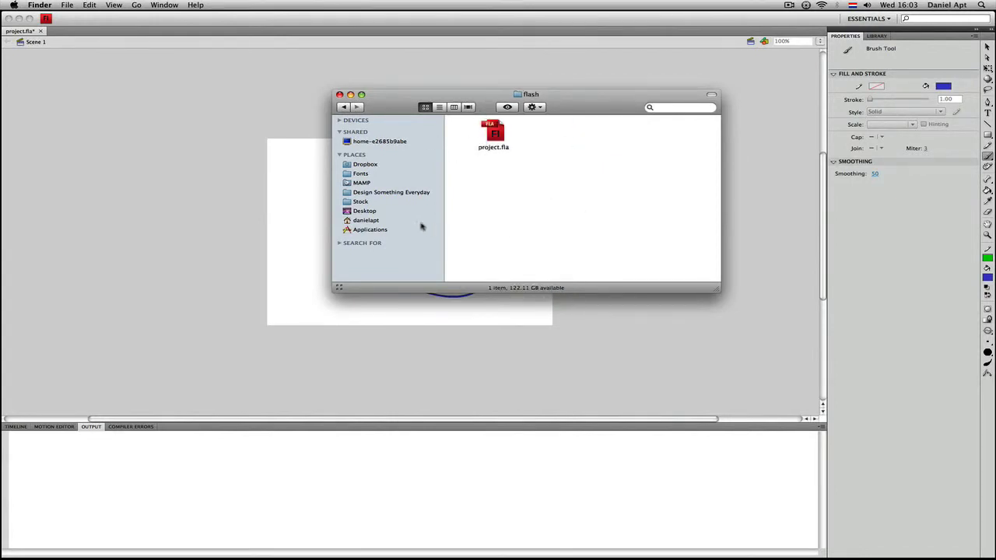
{"action": "left_click_drag", "start_coordinate": [392, 110], "coordinate": [394, 121]}
{"action": "left_click", "coordinate": [347, 118]}
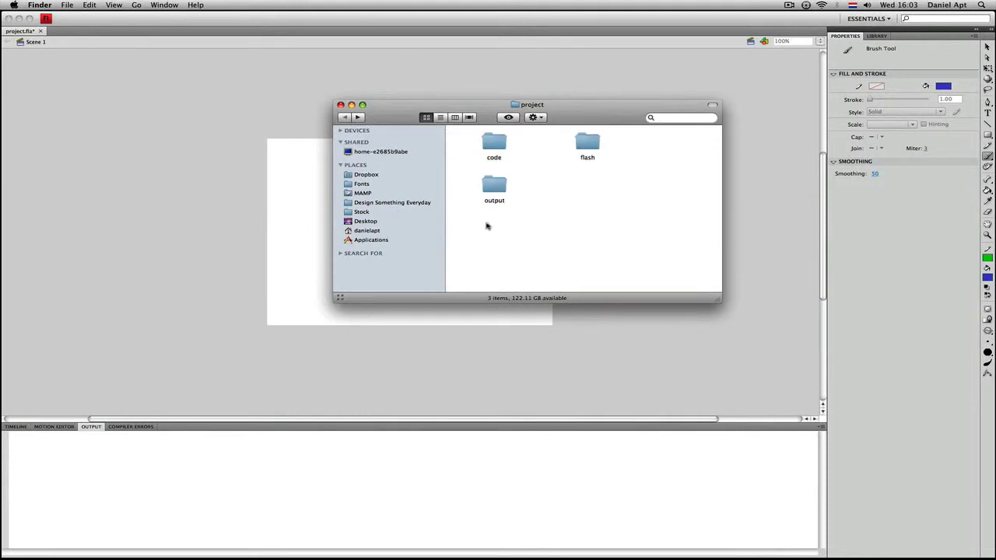
{"action": "left_click", "coordinate": [244, 210]}
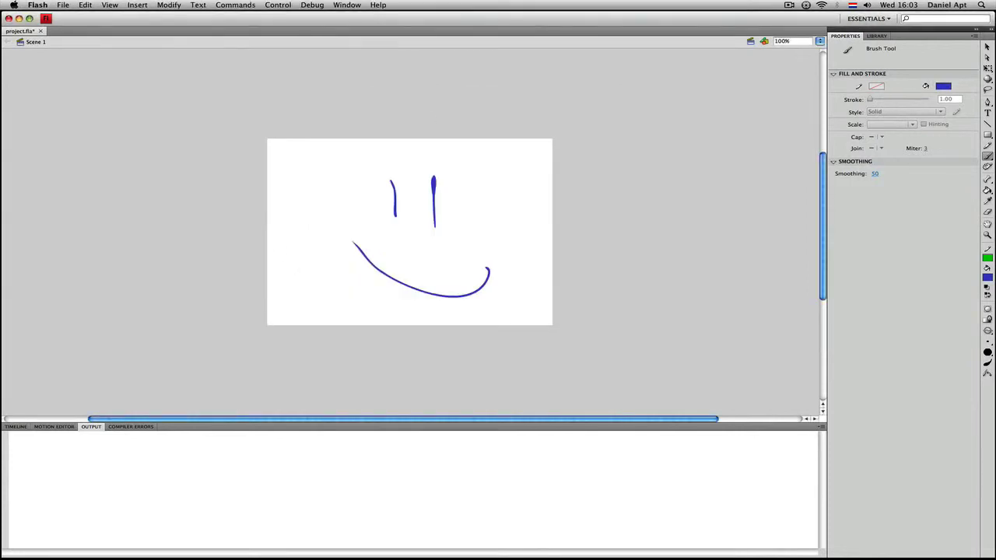
- Set the document class to Main and accept the missing class definition warning
{"action": "key", "text": "v"}
{"action": "left_click", "coordinate": [879, 113]}
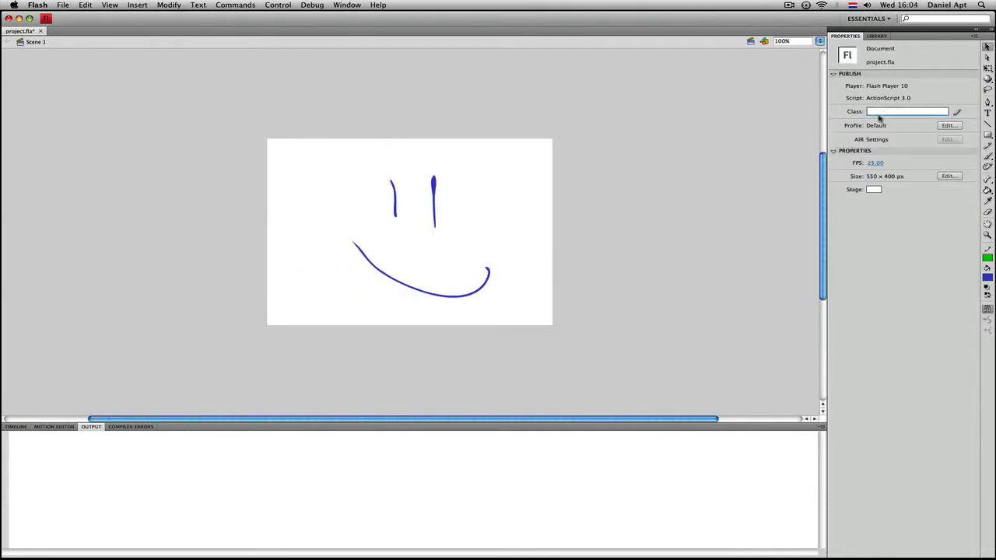
{"action": "type", "text": "Main"}
{"action": "key", "text": "Return"}
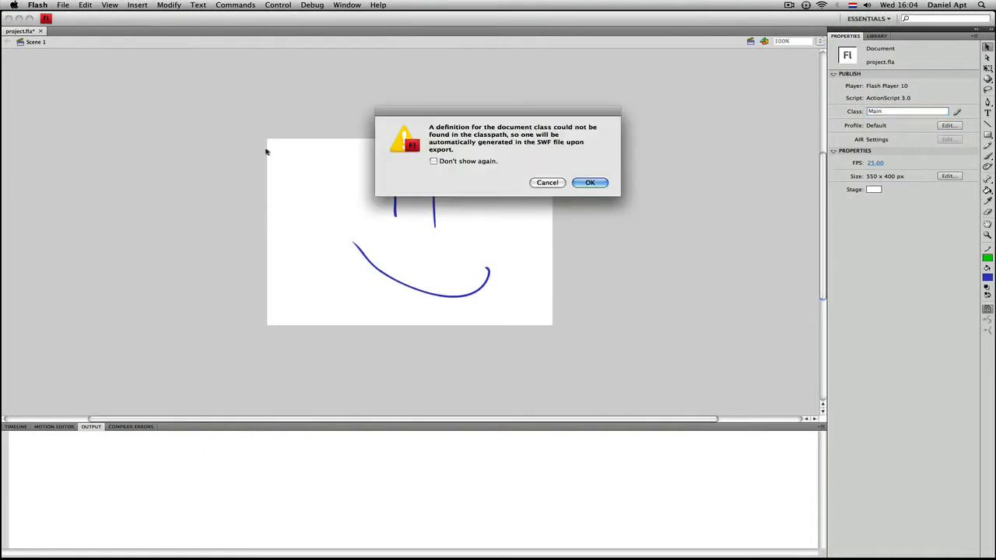
{"action": "left_click", "coordinate": [585, 182]}
{"action": "left_click", "coordinate": [63, 6]}
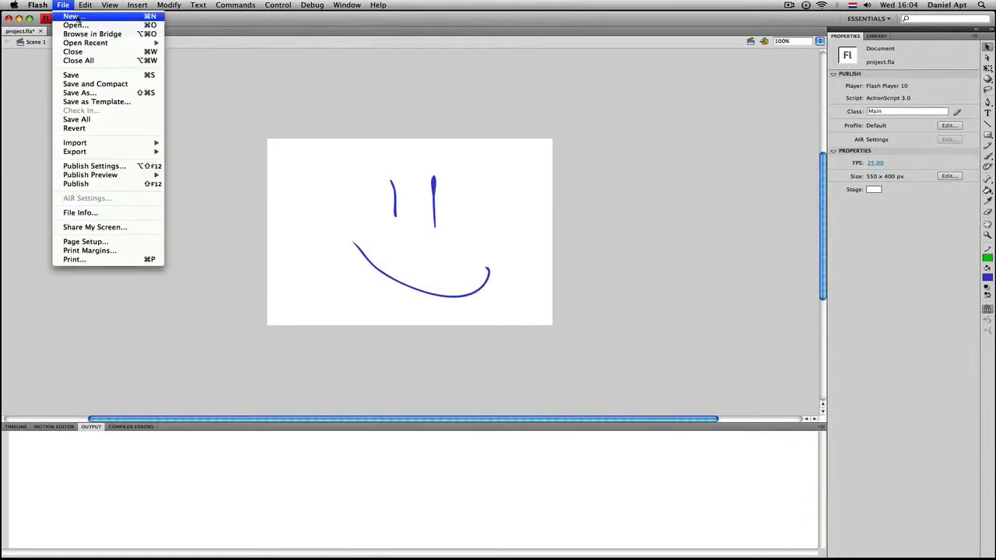
- Create a new ActionScript file with a Main MovieClip class tracing 'Hello there!', auto-formatted
{"action": "left_click", "coordinate": [72, 17]}
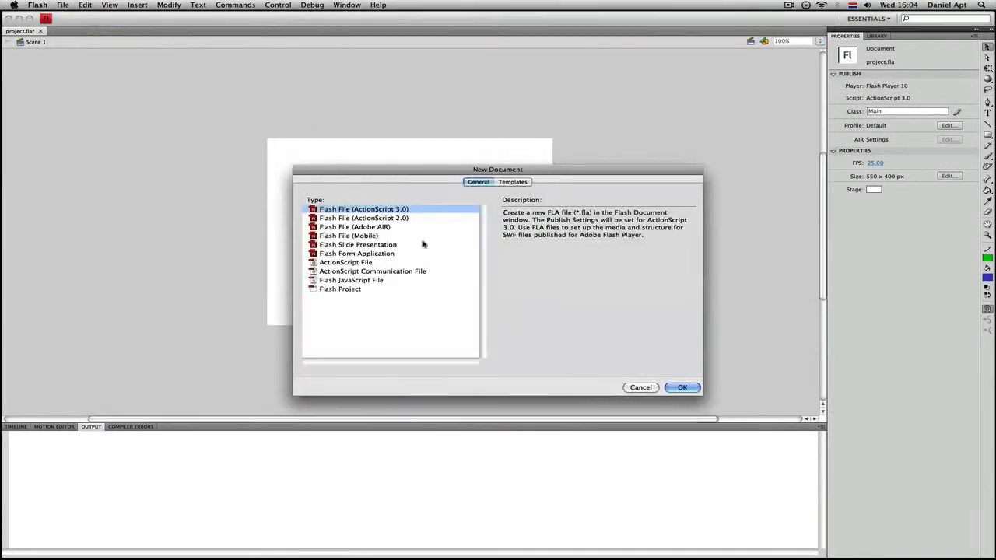
{"action": "left_click", "coordinate": [343, 263]}
{"action": "left_click", "coordinate": [678, 388]}
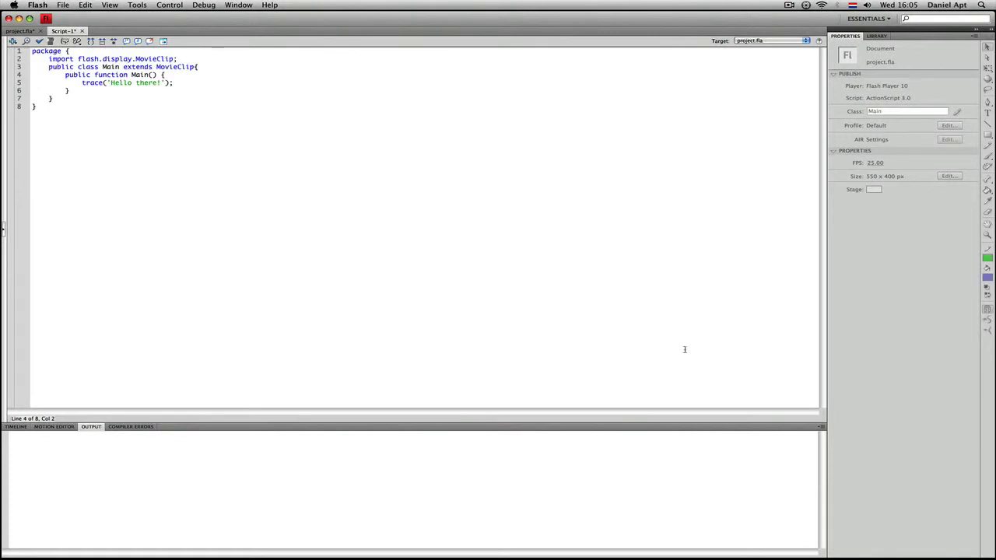
{"action": "left_click", "coordinate": [52, 41]}
{"action": "left_click", "coordinate": [63, 4]}
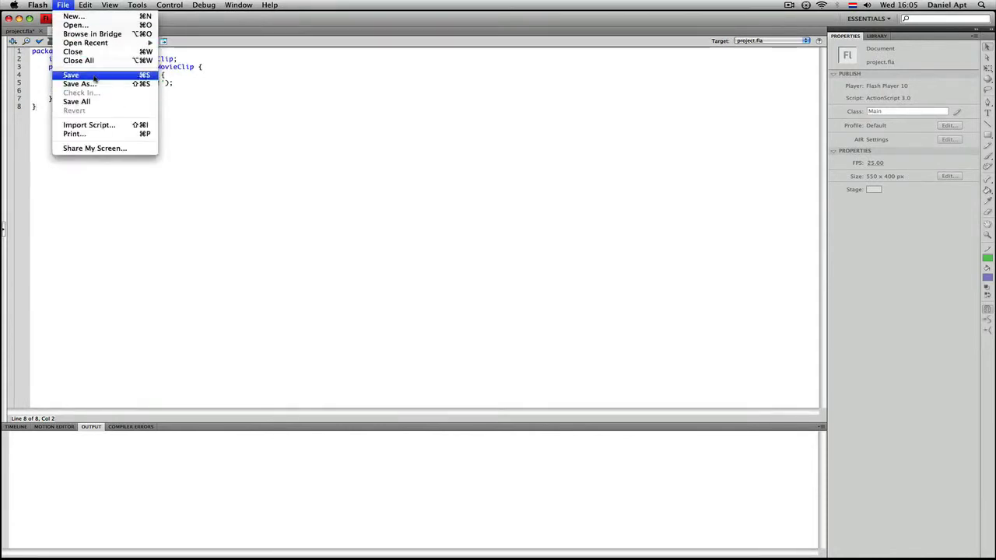
- Save the script as Main.as in the code folder and return to project.fla
{"action": "left_click", "coordinate": [148, 77]}
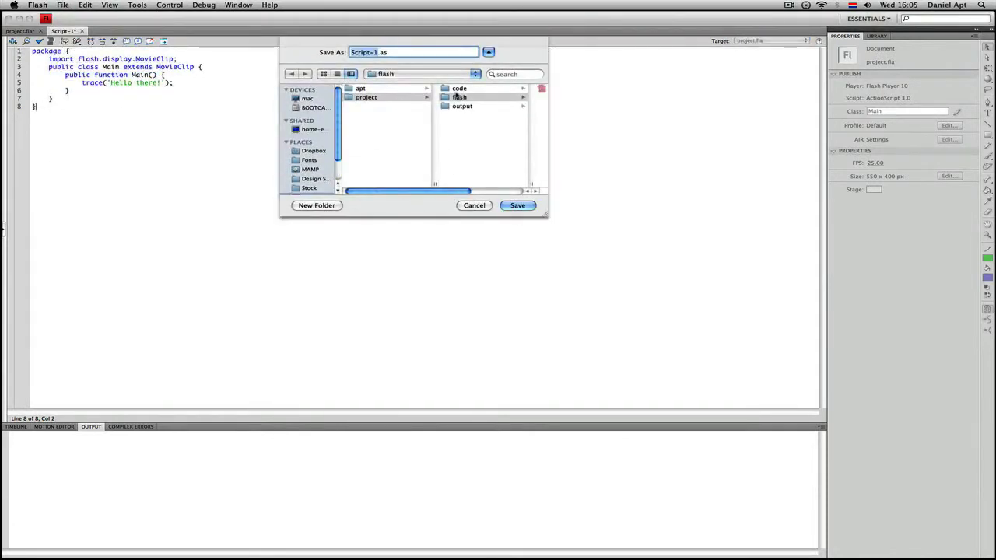
{"action": "left_click", "coordinate": [458, 87]}
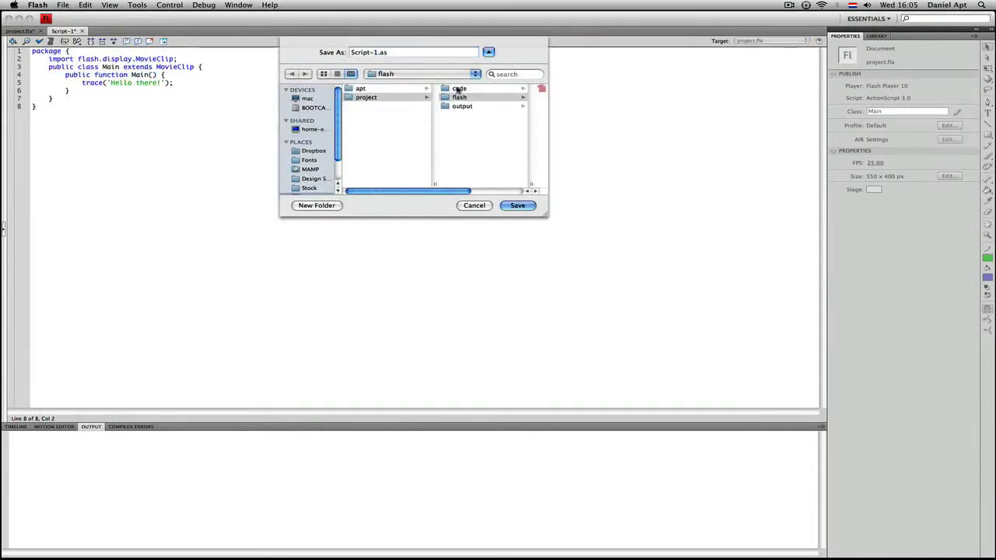
{"action": "left_click", "coordinate": [375, 52]}
{"action": "type", "text": "Main"}
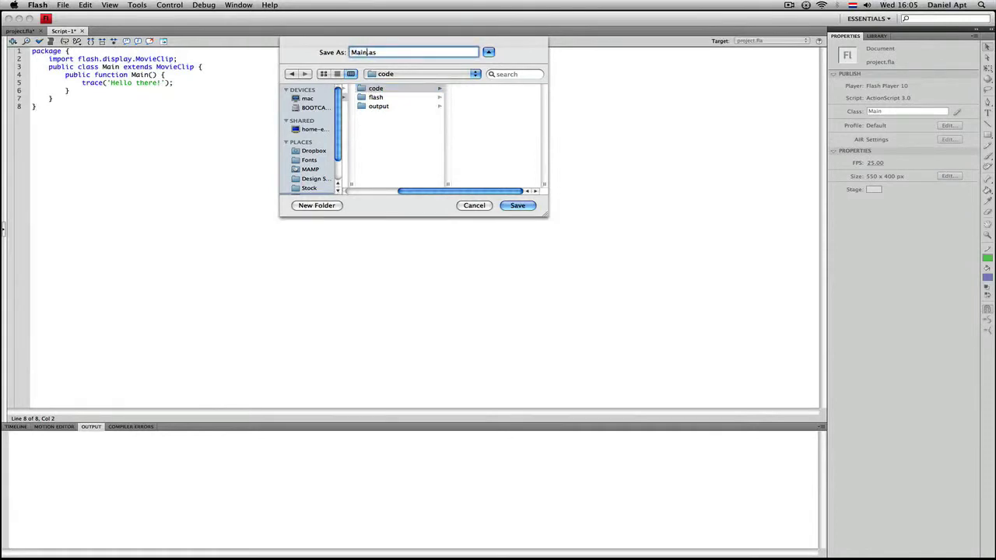
{"action": "key", "text": "Return"}
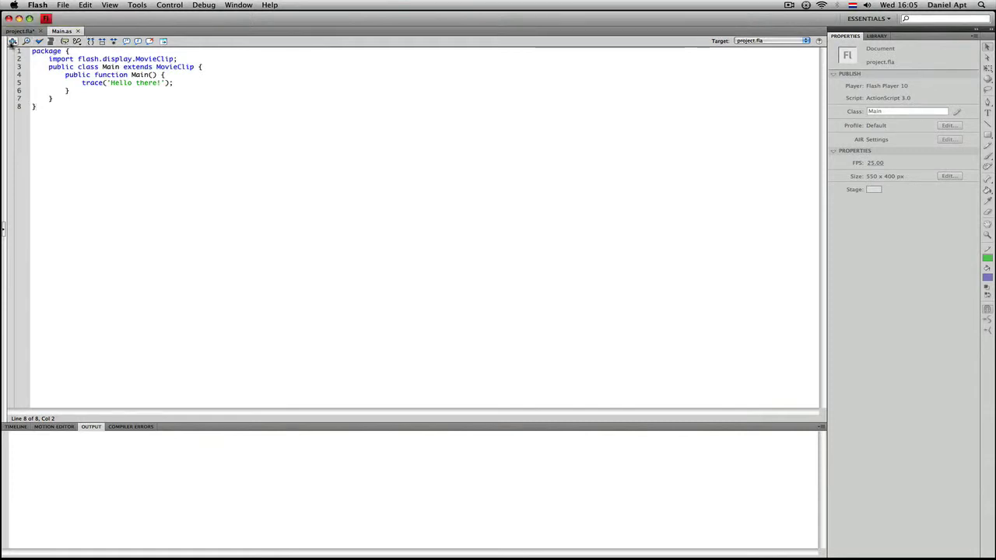
{"action": "left_click", "coordinate": [24, 30]}
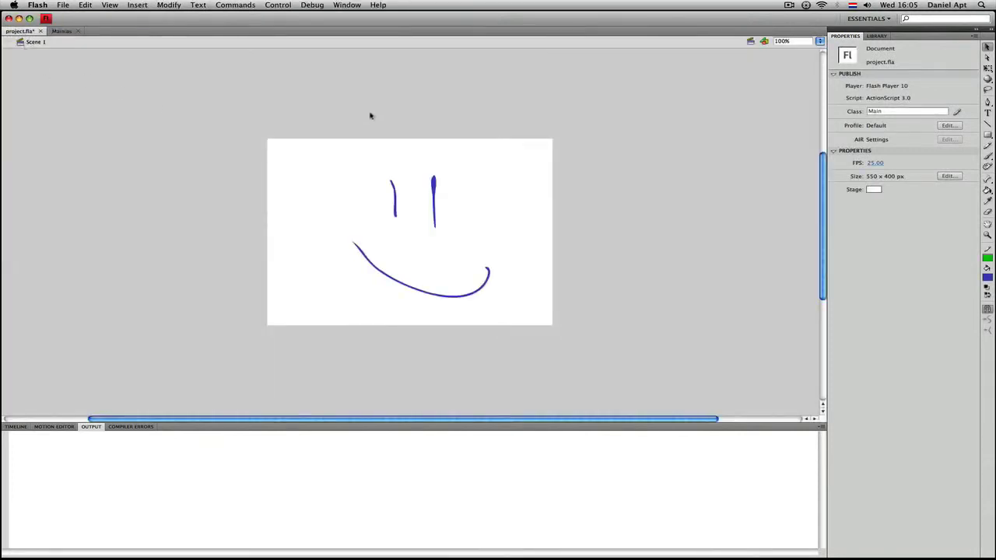
- Test the movie, close the project.swf window, and bring the project Finder window forward
{"action": "left_click", "coordinate": [277, 7]}
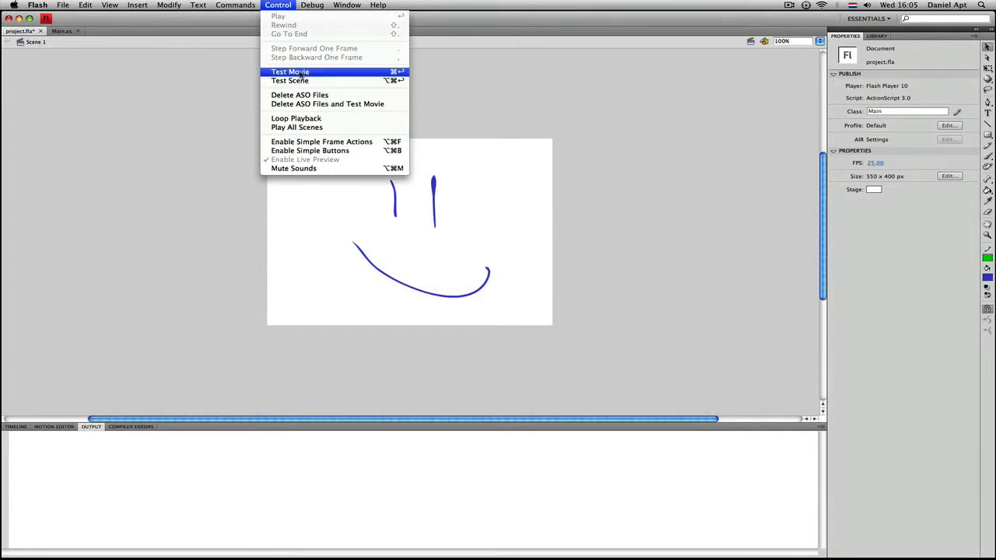
{"action": "left_click", "coordinate": [299, 72]}
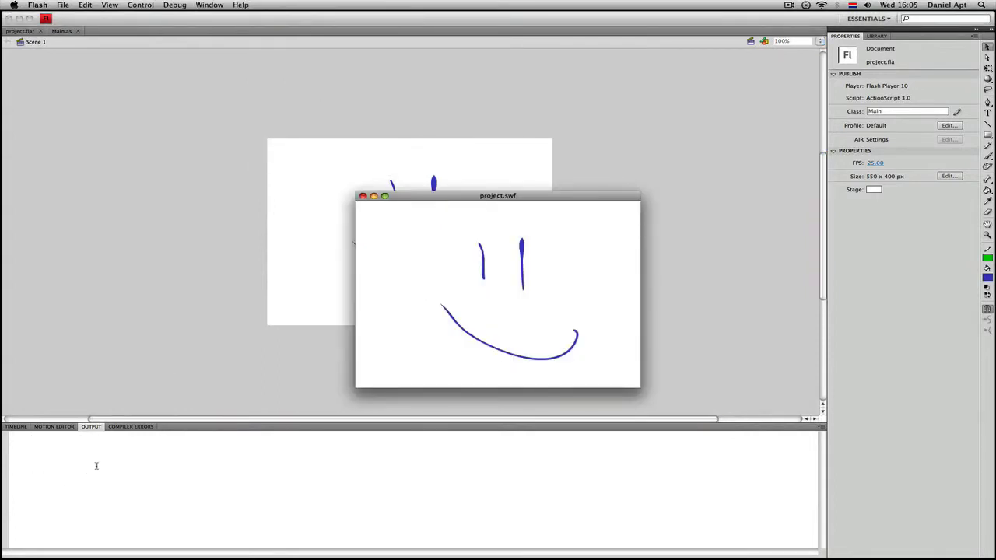
{"action": "left_click", "coordinate": [363, 196]}
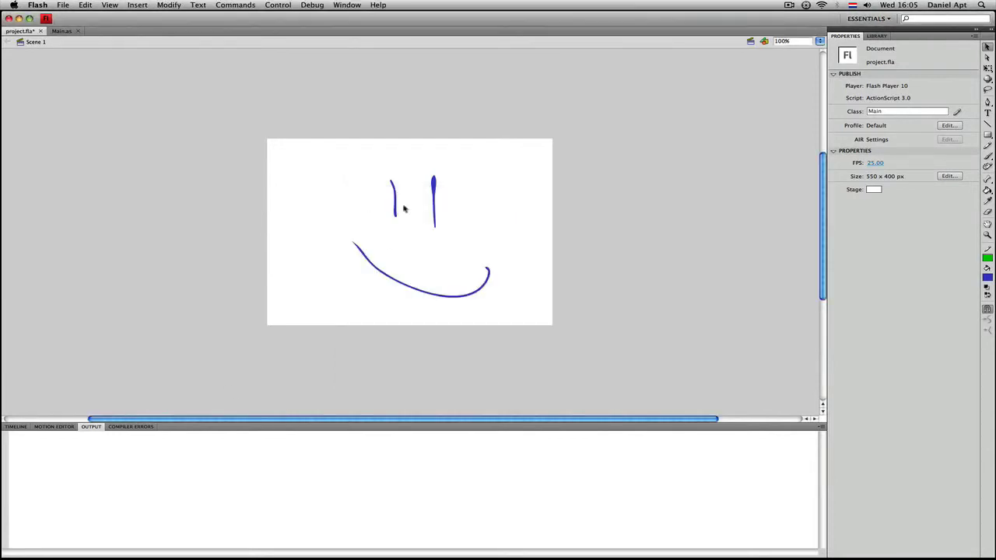
{"action": "key", "text": "F9"}
{"action": "left_click", "coordinate": [834, 140]}
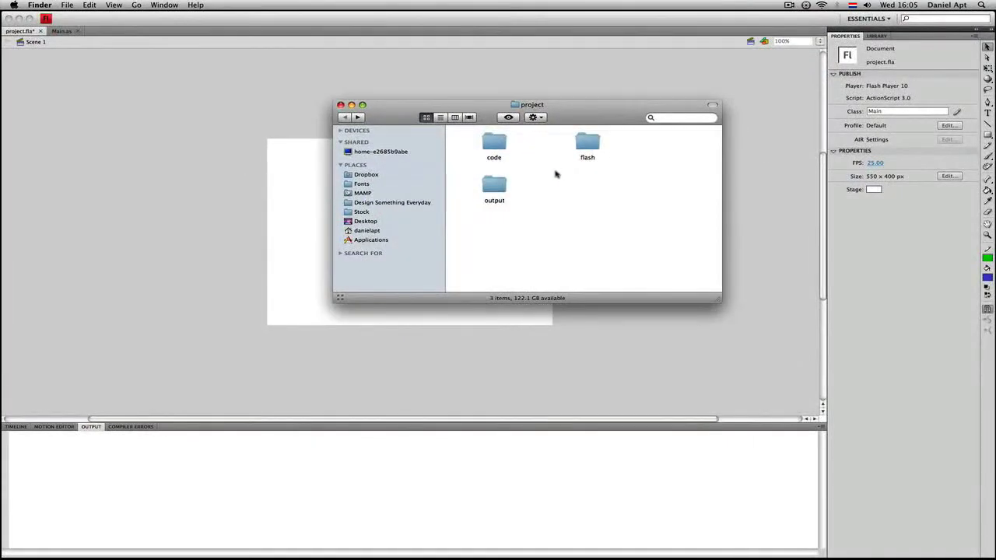
- Confirm the flash folder holds only project.fla, close the Finder window, and return to Flash
{"action": "double_click", "coordinate": [590, 144]}
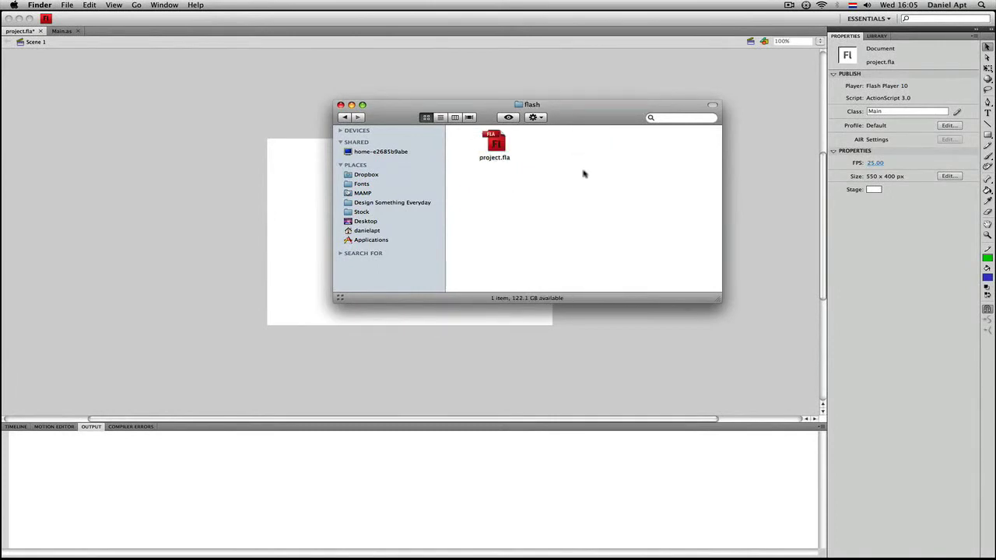
{"action": "left_click", "coordinate": [344, 119]}
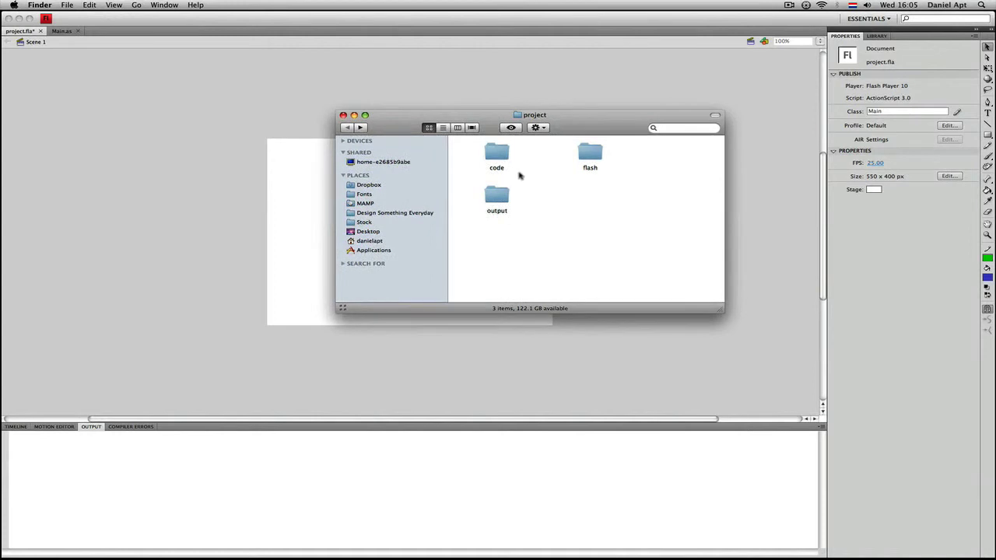
{"action": "key", "text": "super+w"}
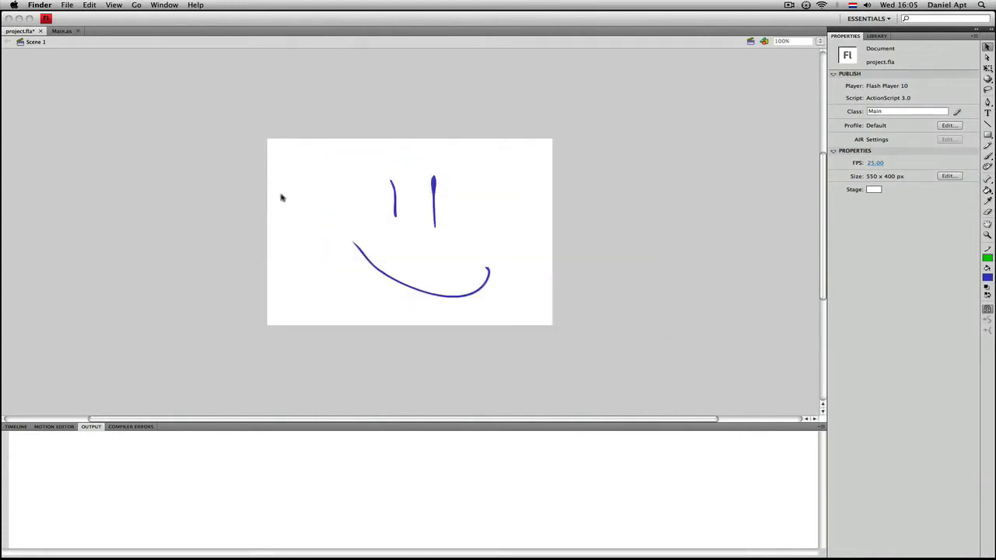
{"action": "left_click", "coordinate": [126, 97]}
- Add ../code to the ActionScript 3.0 source path in Publish Settings
{"action": "left_click", "coordinate": [62, 5]}
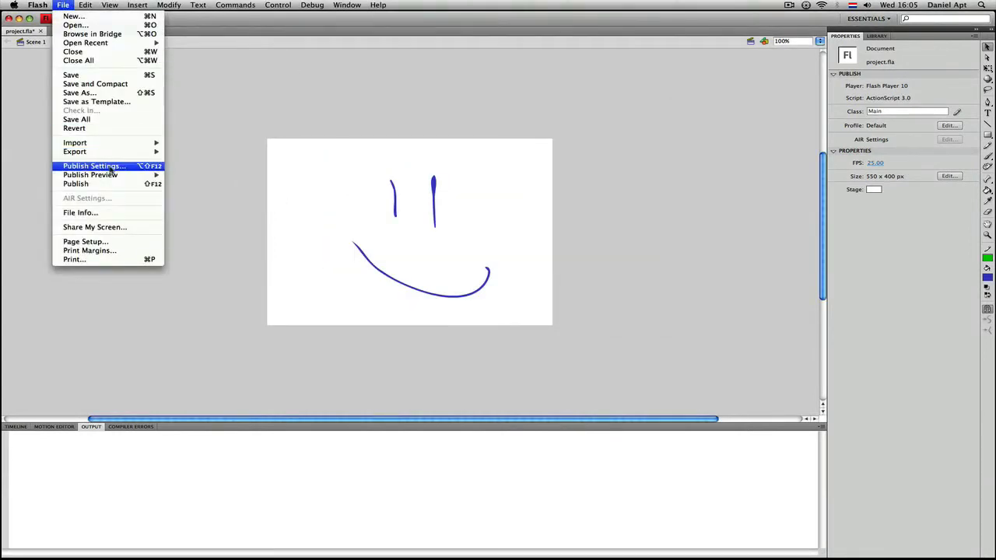
{"action": "left_click", "coordinate": [105, 165]}
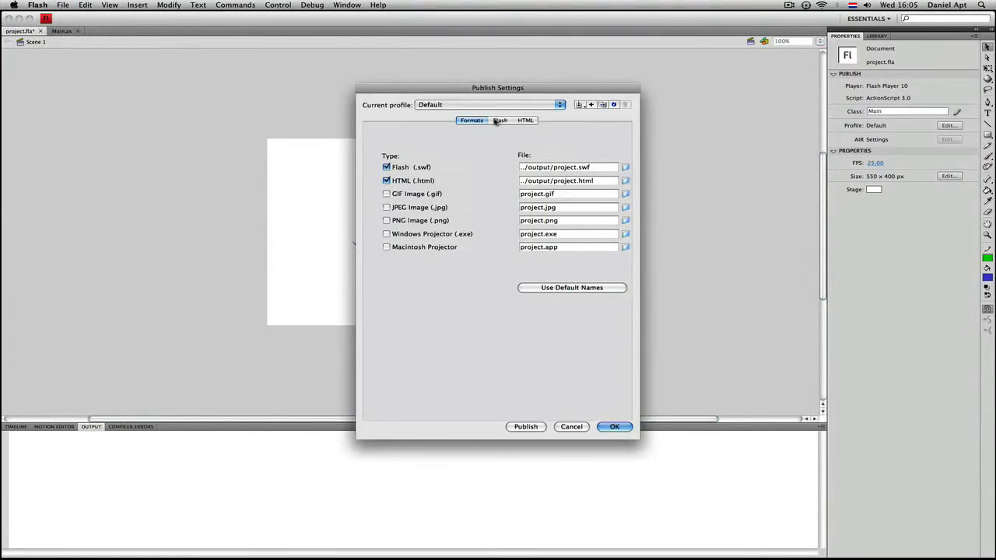
{"action": "left_click", "coordinate": [500, 122]}
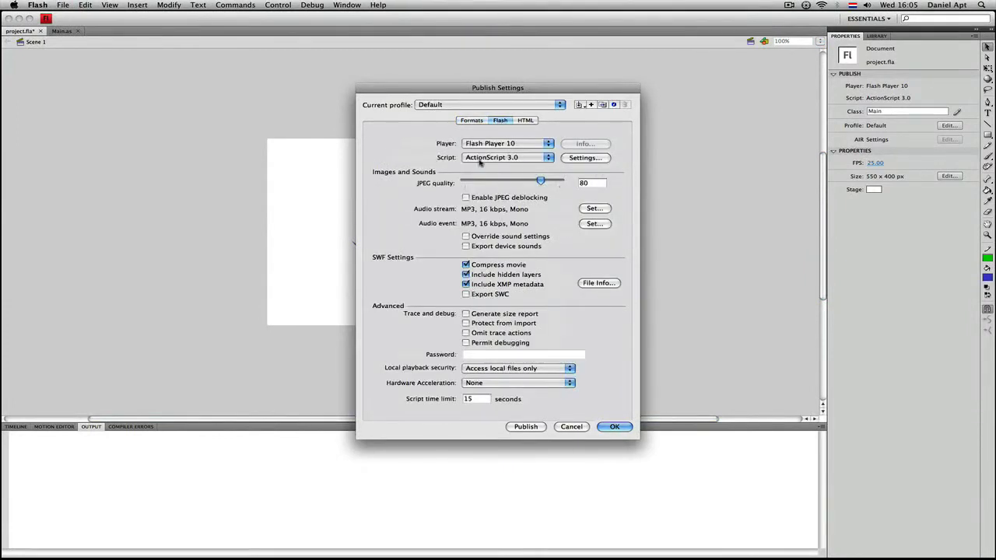
{"action": "left_click", "coordinate": [584, 158]}
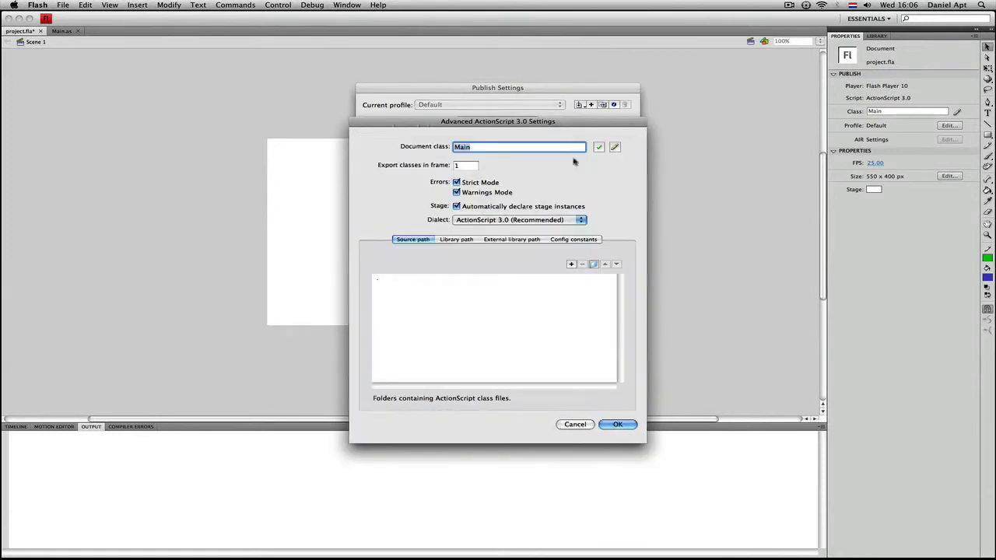
{"action": "left_click", "coordinate": [378, 283]}
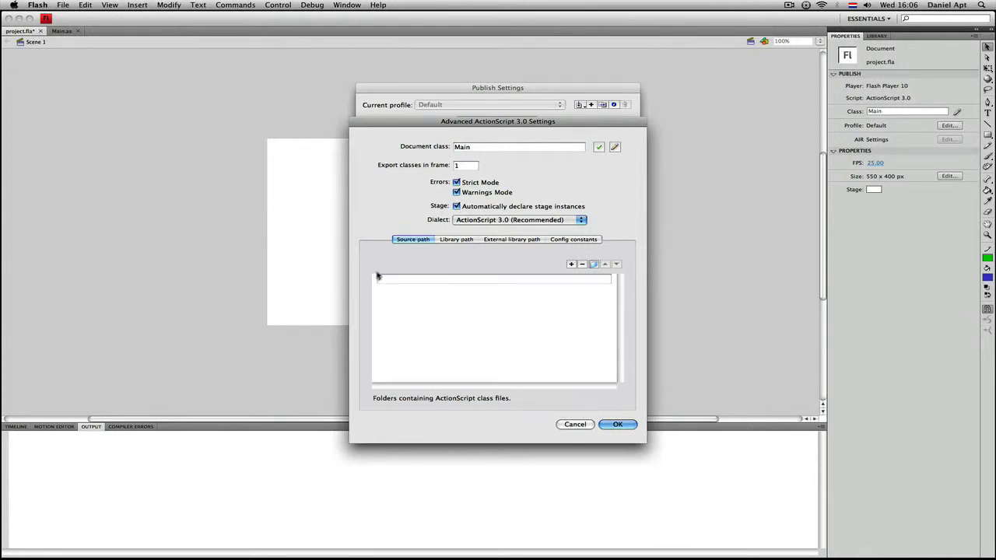
{"action": "double_click", "coordinate": [379, 280]}
{"action": "type", "text": "./d"}
{"action": "type", "text": "ode"}
{"action": "left_click", "coordinate": [617, 424]}
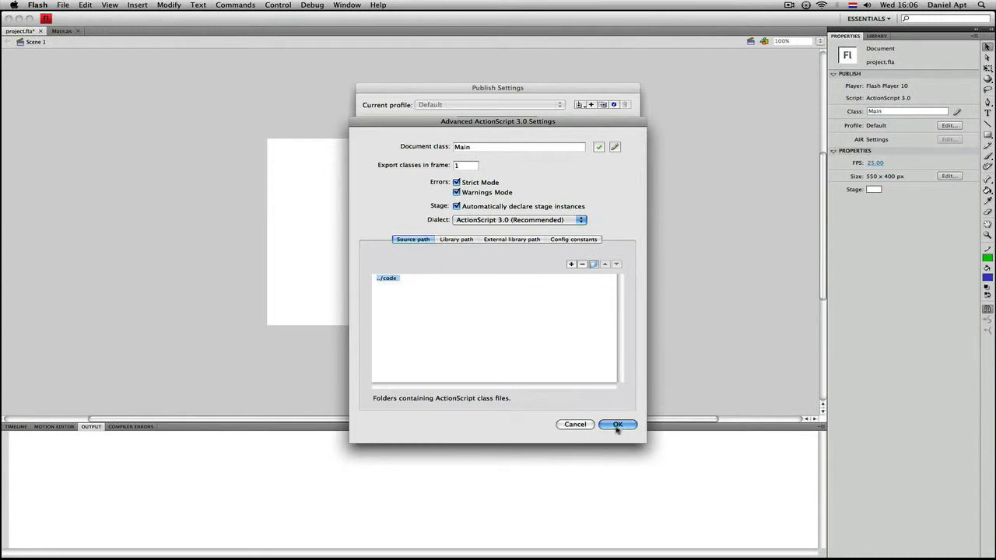
{"action": "left_click", "coordinate": [590, 184]}
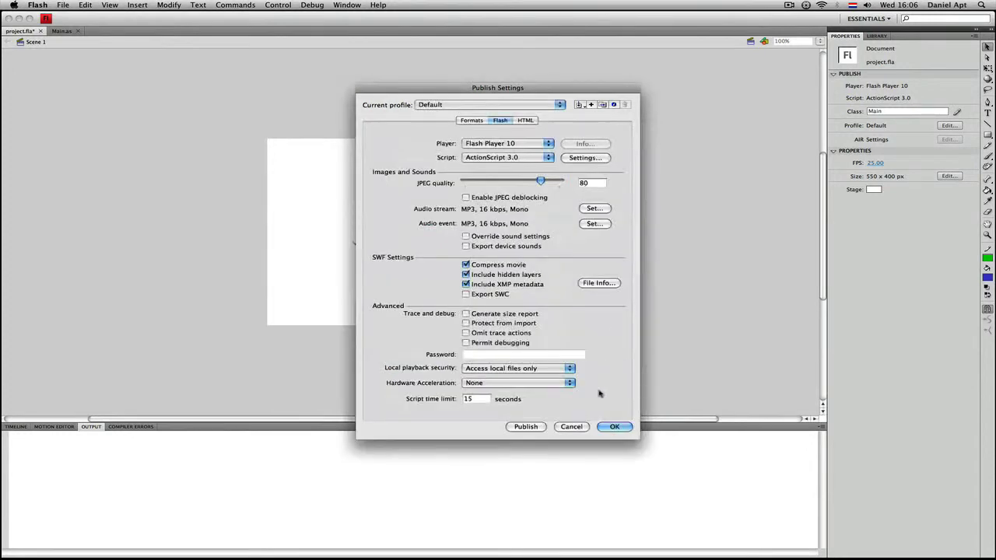
{"action": "left_click", "coordinate": [614, 426]}
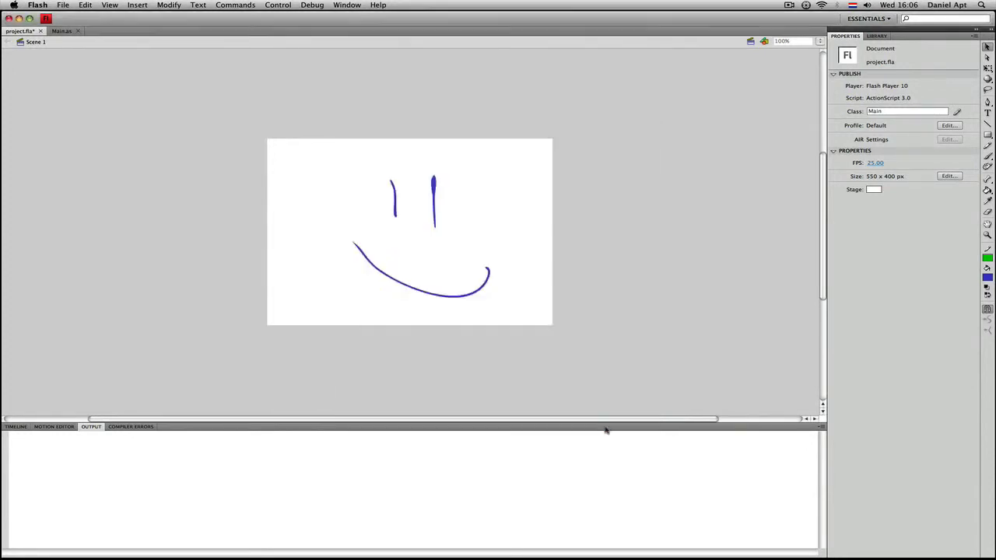
- Test the movie and check that 'Hello there!' appears in the Output panel
{"action": "left_click", "coordinate": [277, 6]}
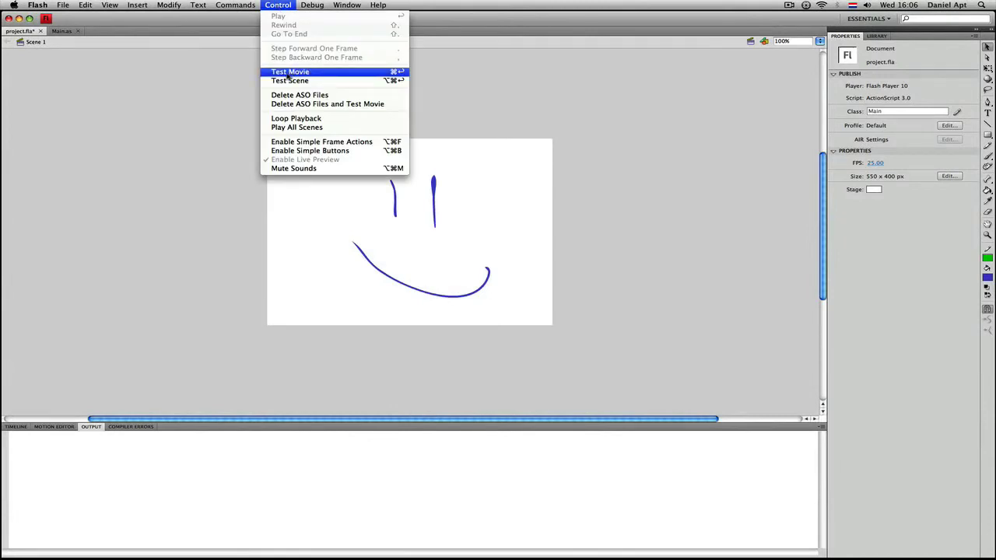
{"action": "left_click", "coordinate": [288, 72]}
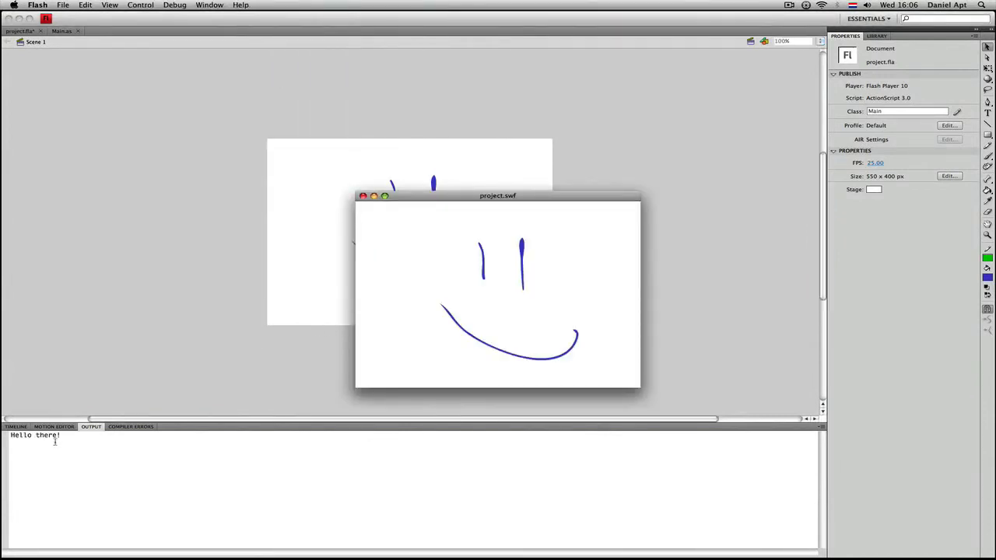
{"action": "left_click", "coordinate": [59, 440]}
{"action": "left_click_drag", "start_coordinate": [61, 438], "coordinate": [18, 438]}
{"action": "left_click", "coordinate": [23, 438]}
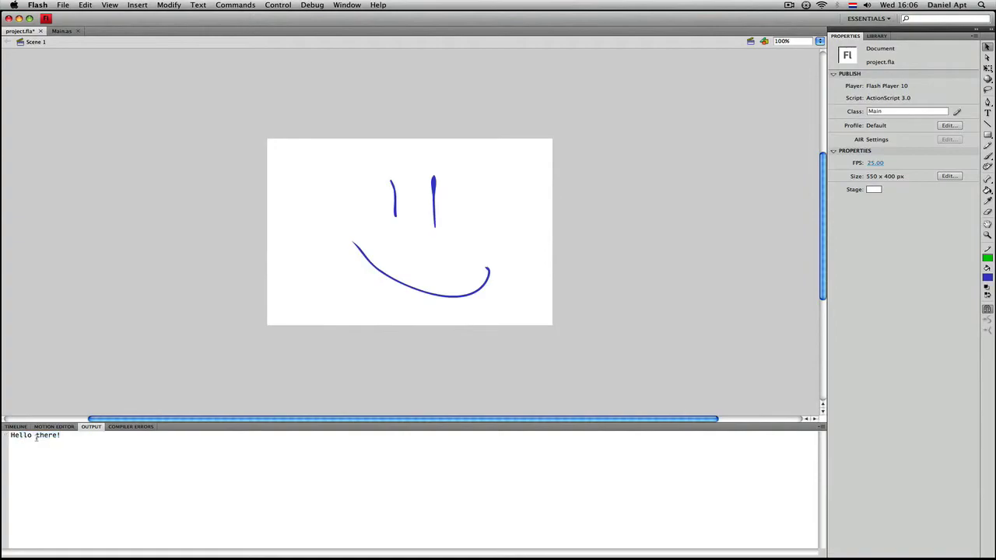